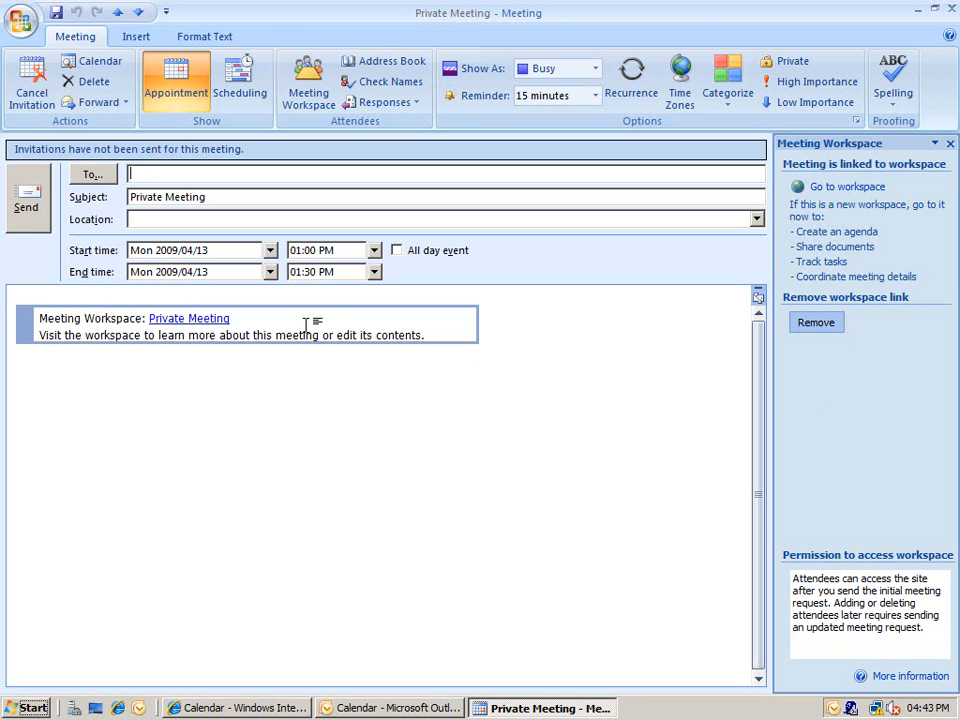
# - Open the meeting workspace linked in the Private Meeting request, and close the request without saving changes
pyautogui.click(199, 320)
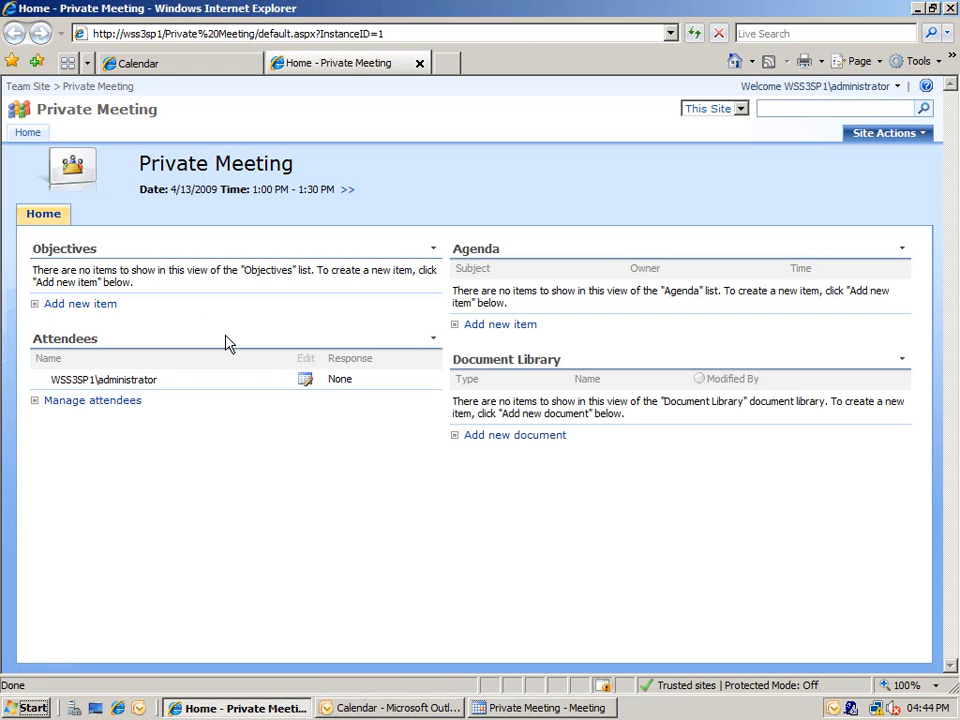
pyautogui.click(531, 707)
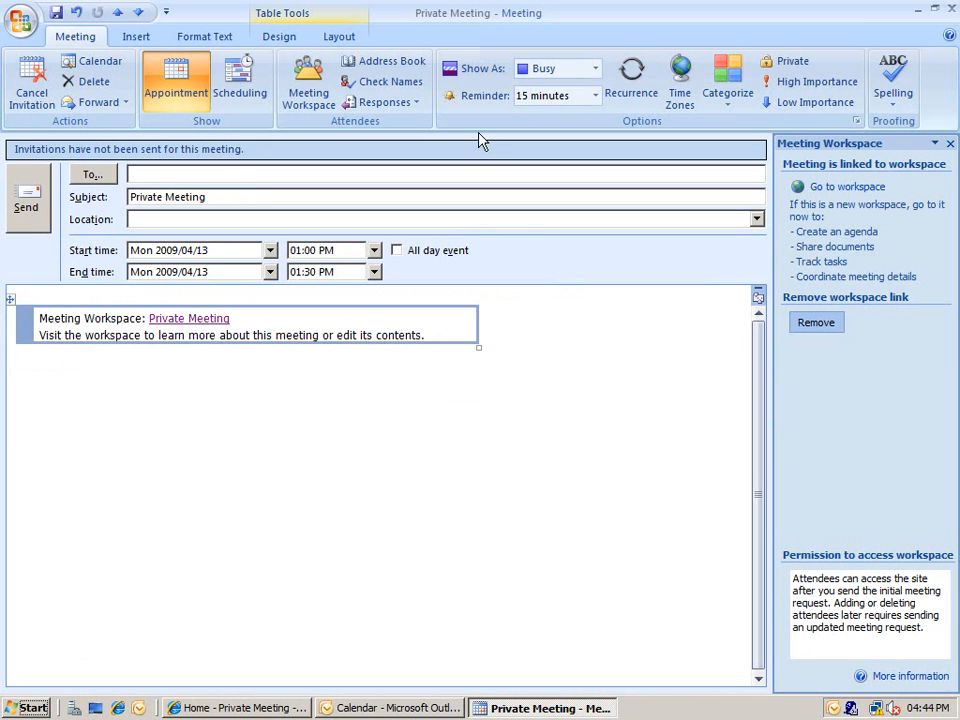
pyautogui.click(951, 9)
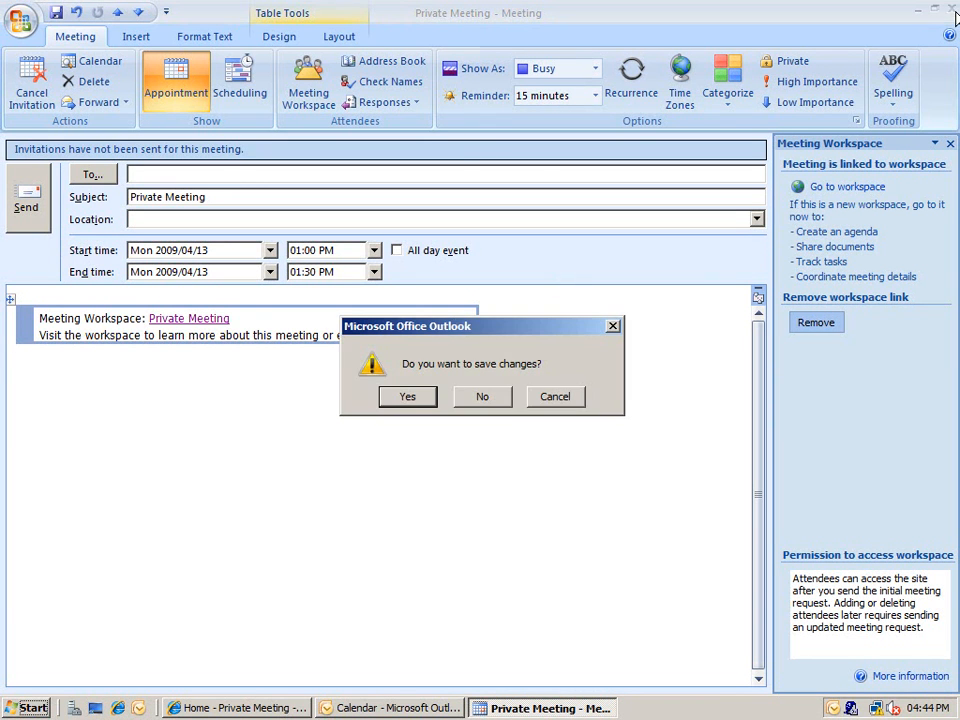
pyautogui.click(489, 402)
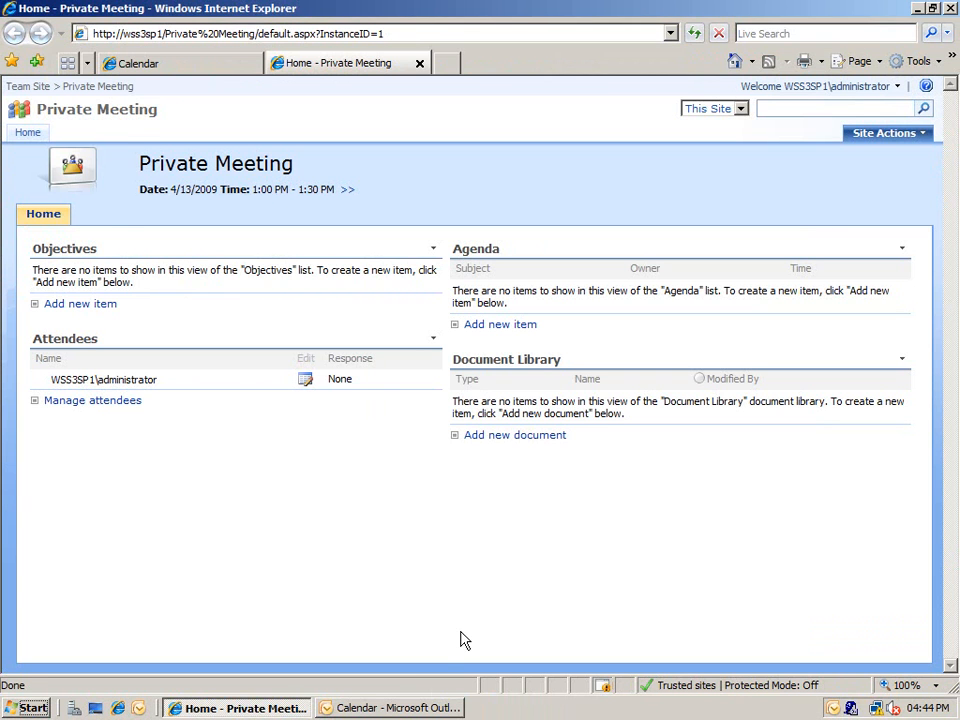
# - Check the Private Meeting entry in the Outlook calendar and close the meeting workspace page in Internet Explorer
pyautogui.click(410, 707)
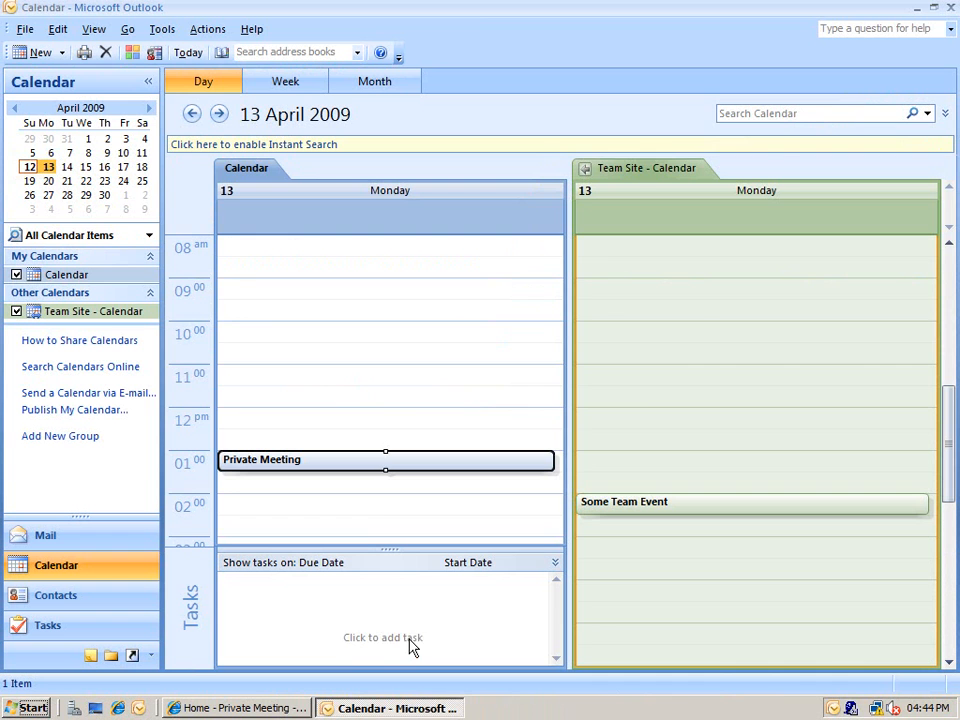
pyautogui.click(251, 707)
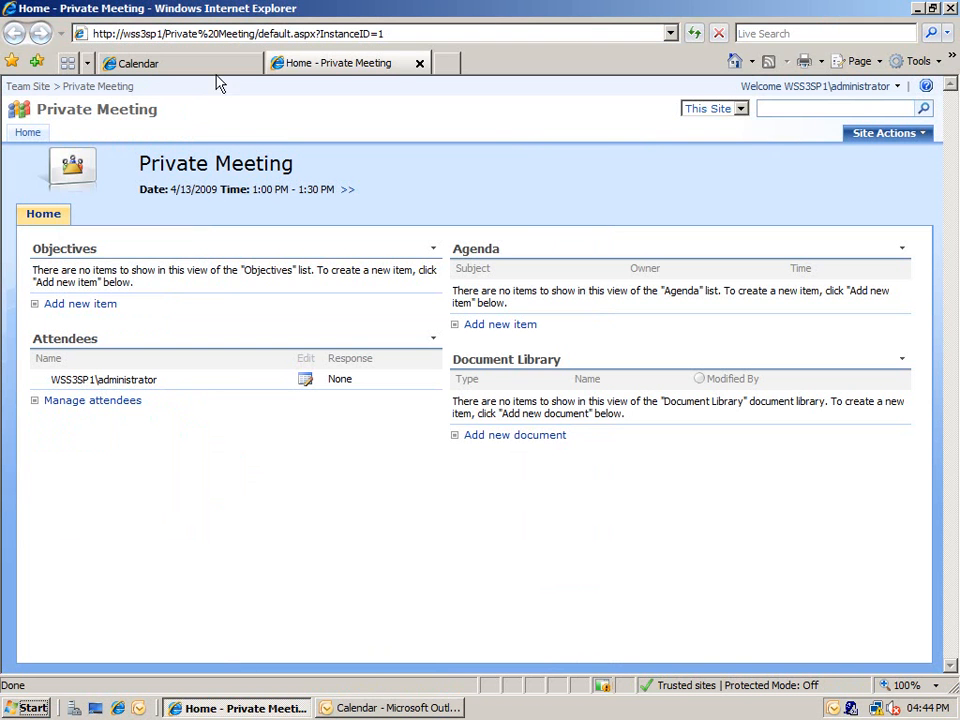
pyautogui.click(419, 63)
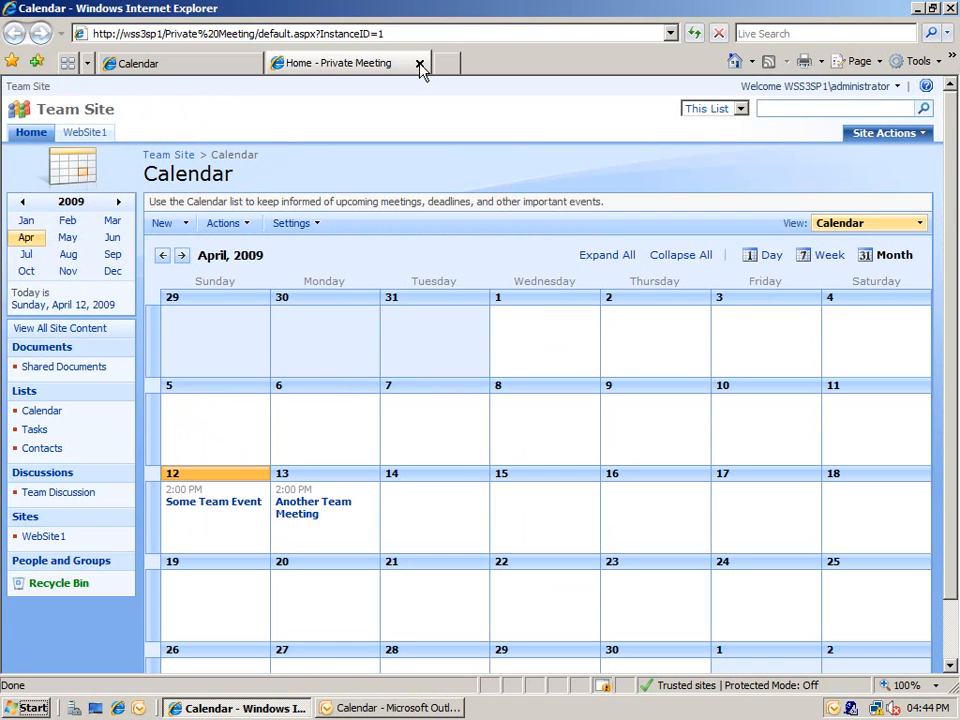
# - Connect the team site's Shared Documents library to Outlook and accept the connection
pyautogui.click(50, 372)
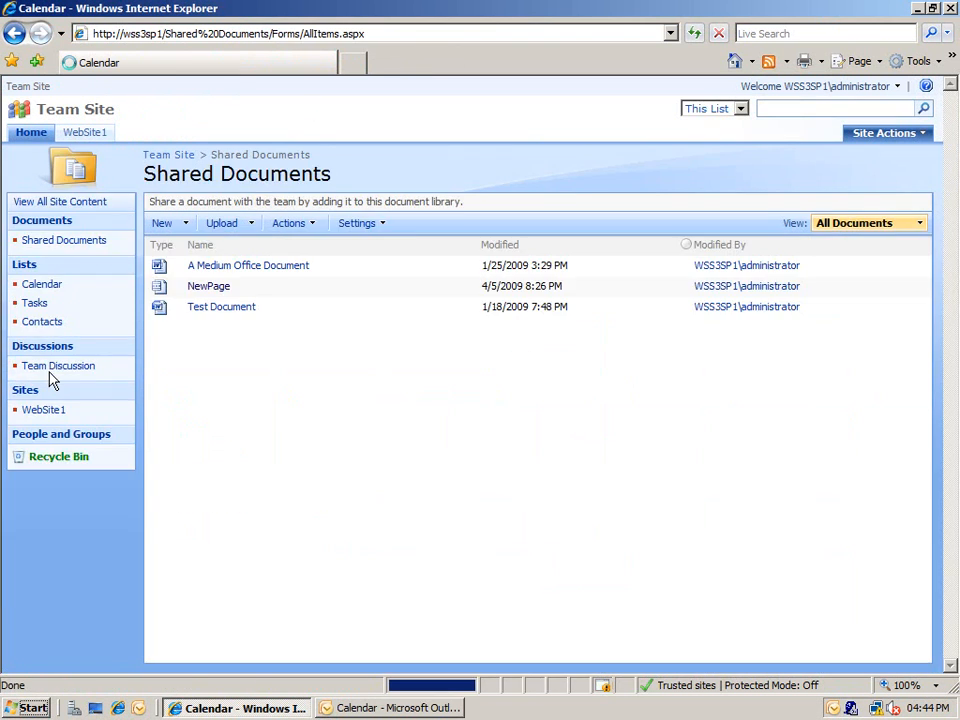
pyautogui.click(313, 225)
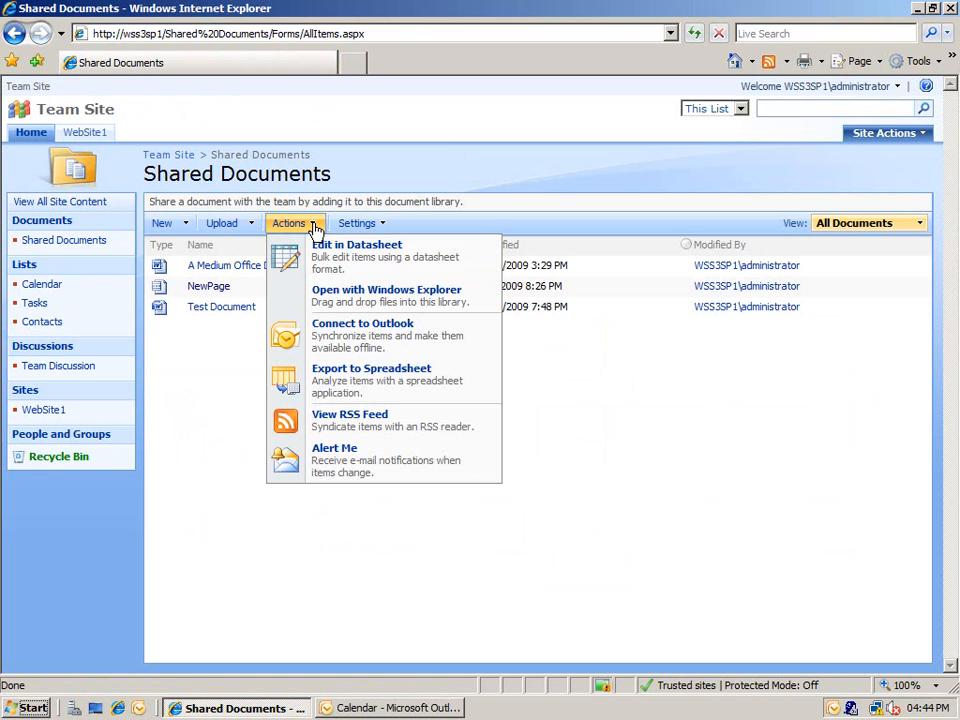
pyautogui.click(357, 331)
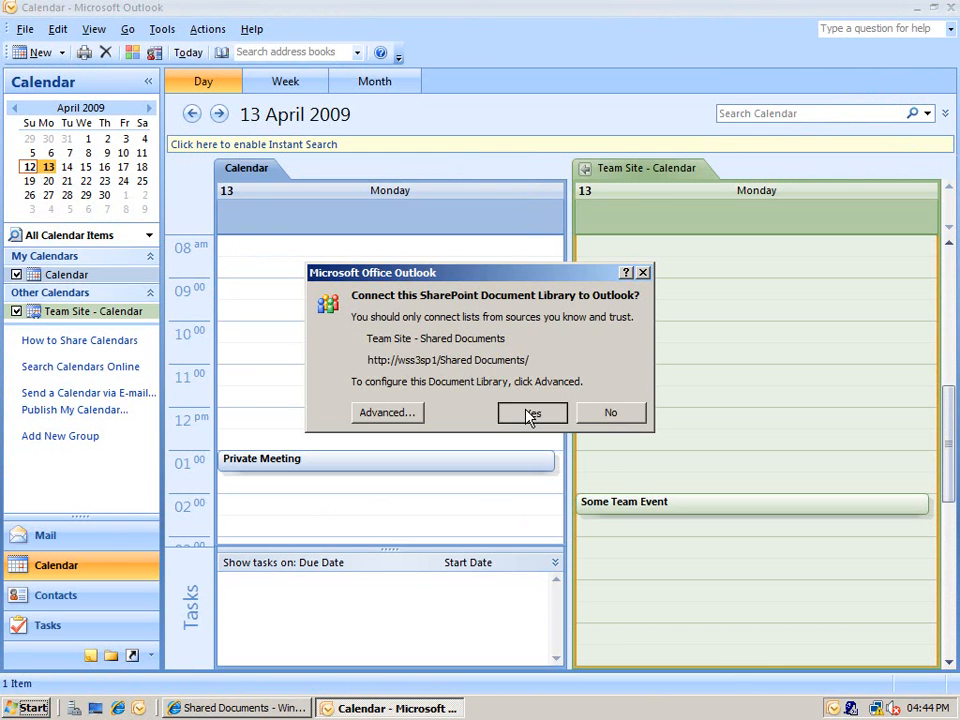
pyautogui.click(531, 414)
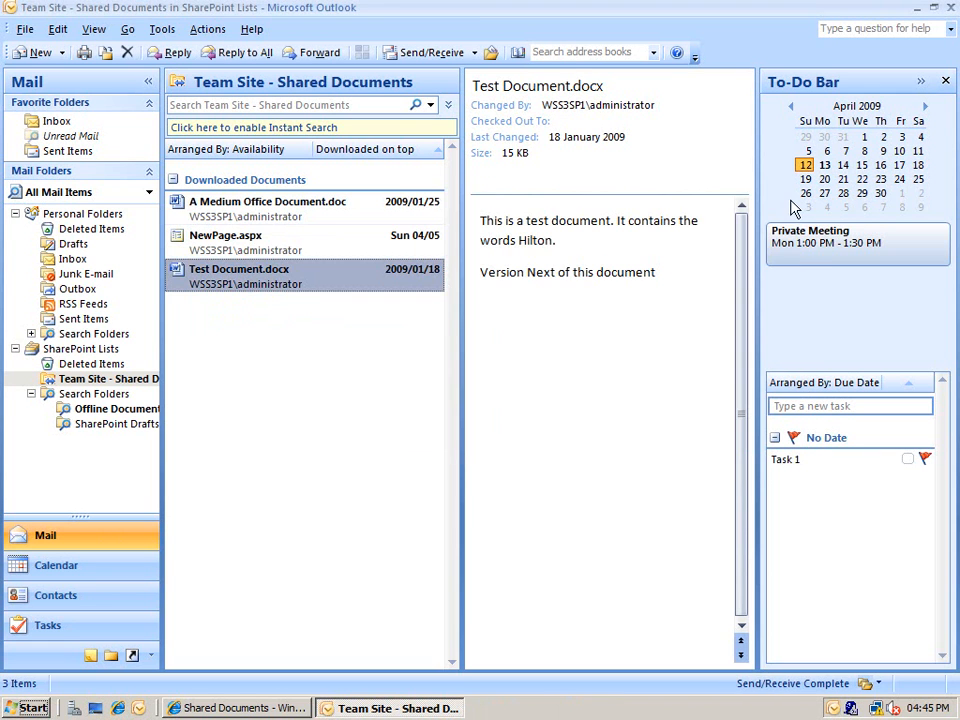
# - Preview A Medium Office Document.doc, NewPage.aspx and Test Document.docx in the Team Site - Shared Documents folder
pyautogui.click(329, 207)
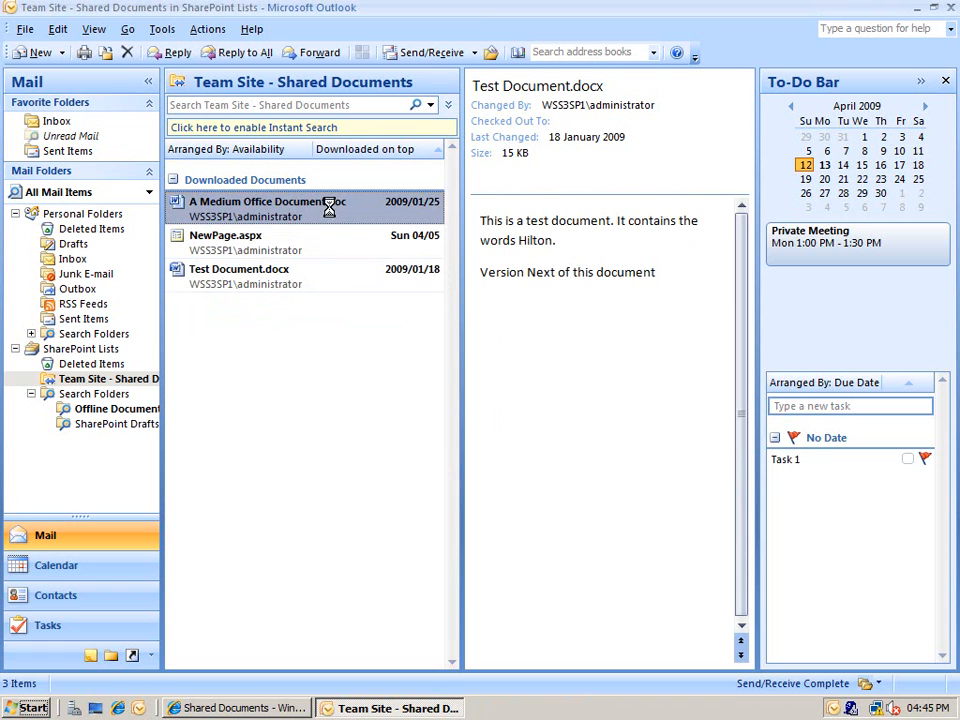
pyautogui.click(310, 290)
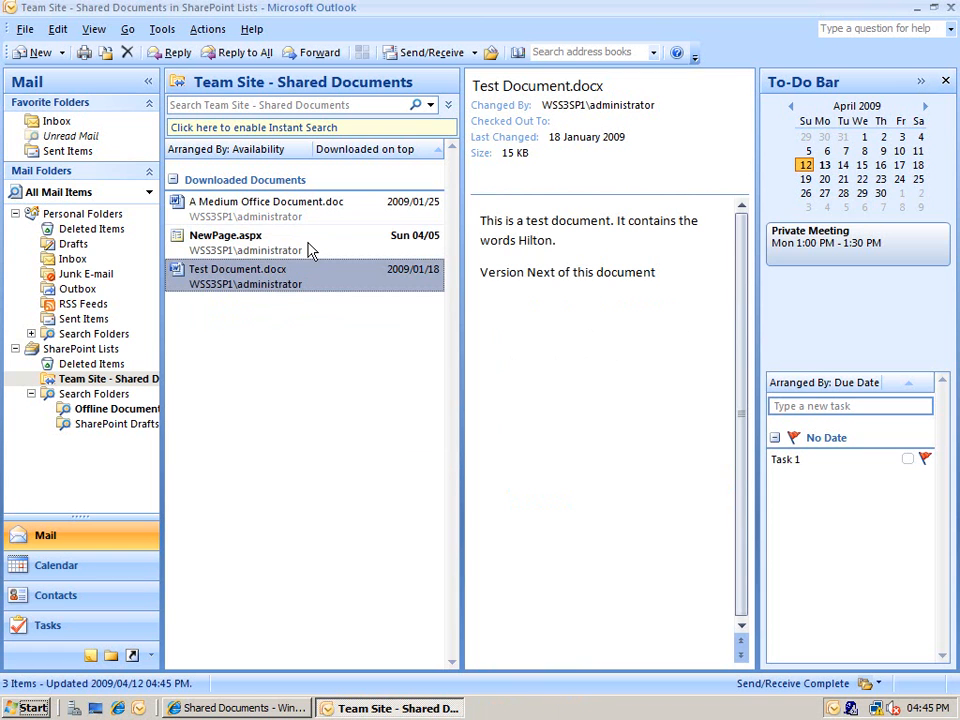
pyautogui.click(310, 245)
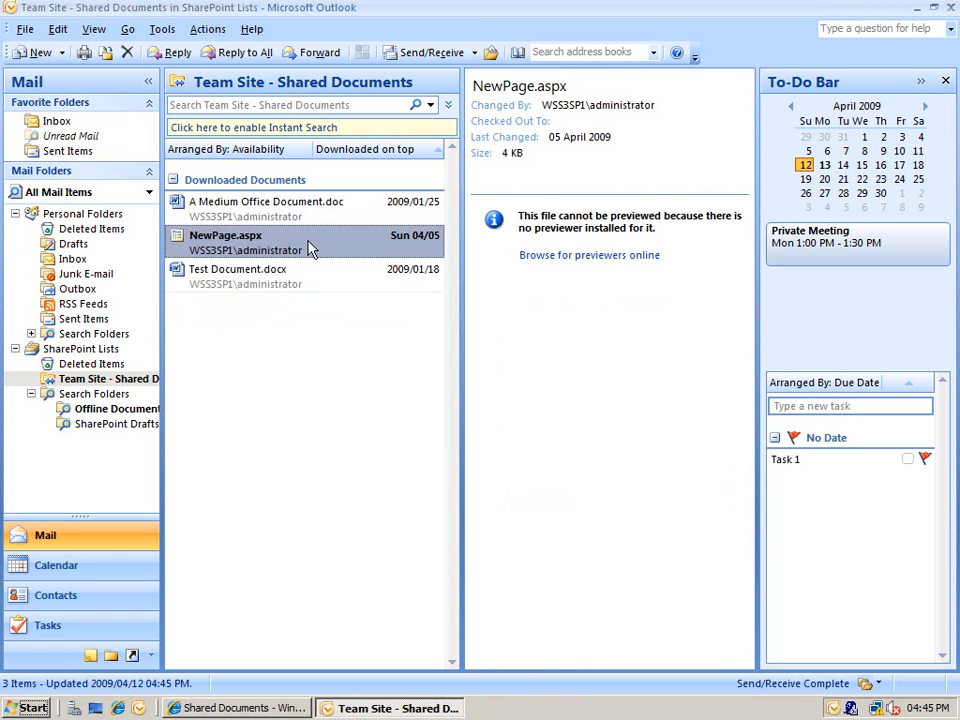
pyautogui.click(310, 277)
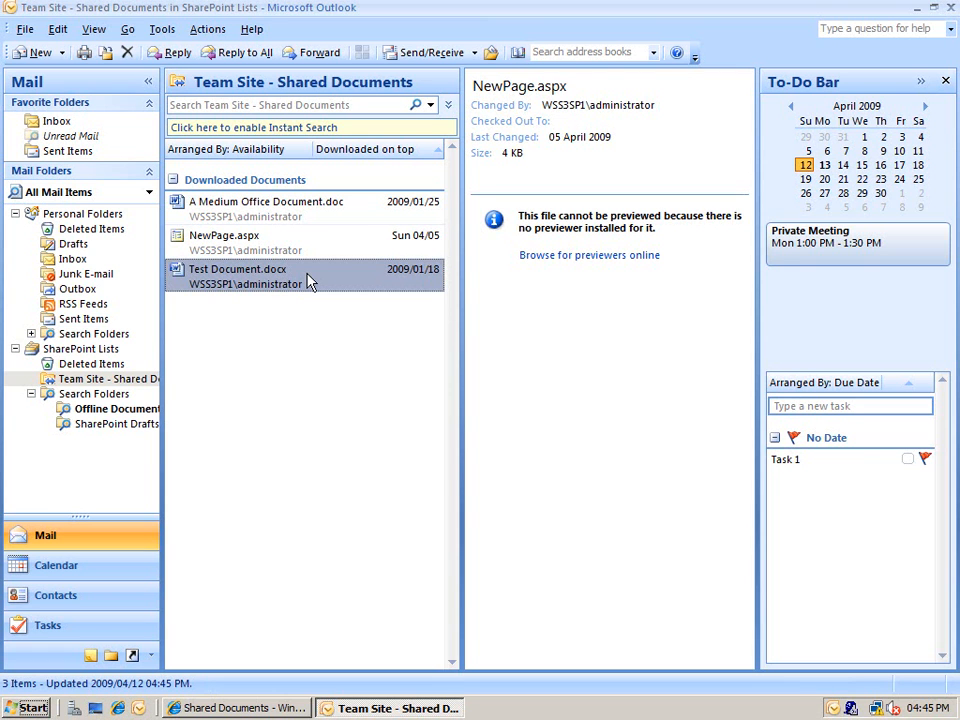
# - Remove the offline copy of Test Document.docx and download the document again from its preview
pyautogui.rightClick(308, 283)
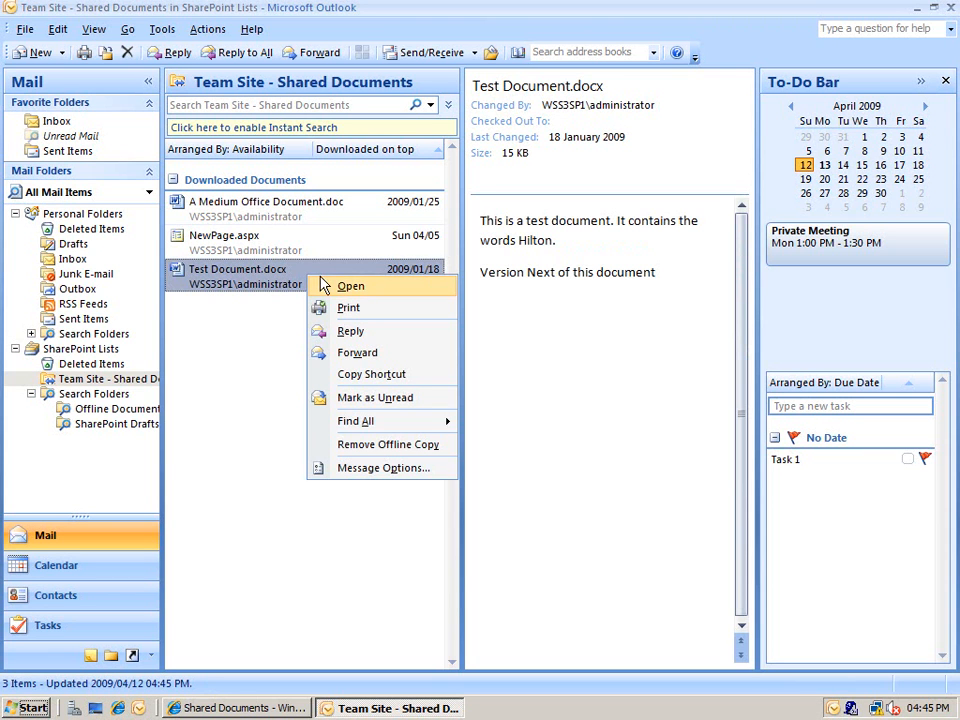
pyautogui.click(388, 443)
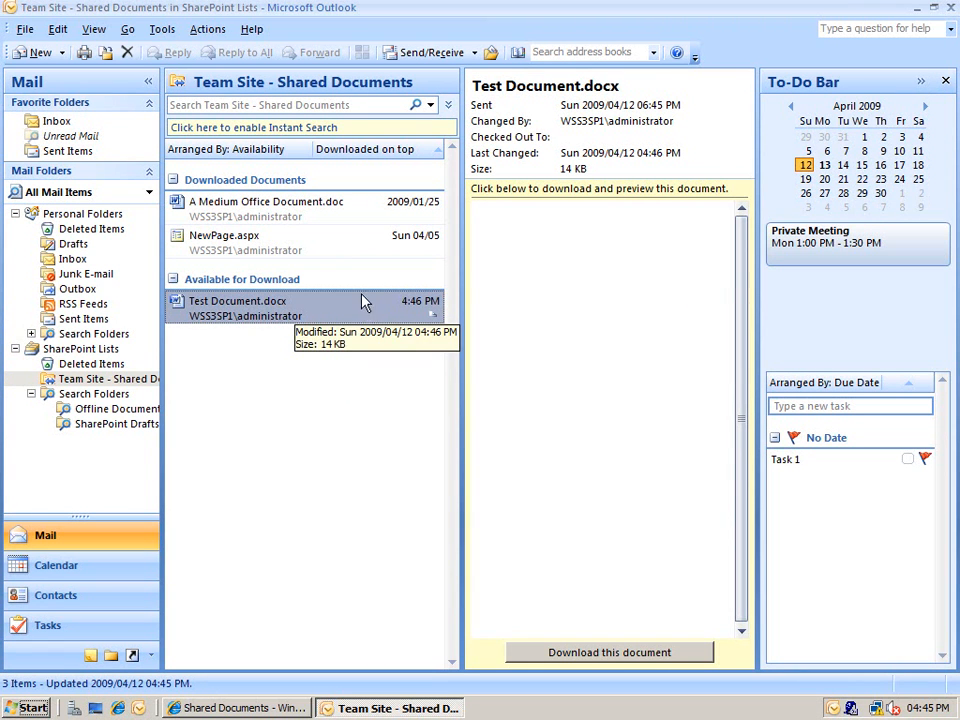
pyautogui.click(330, 220)
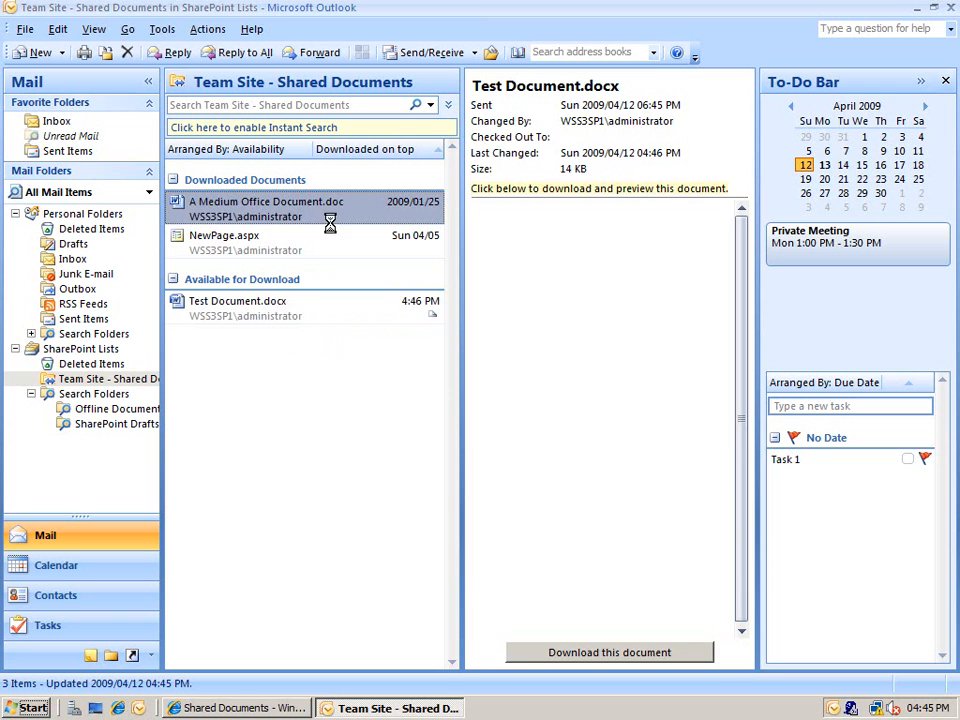
pyautogui.click(317, 302)
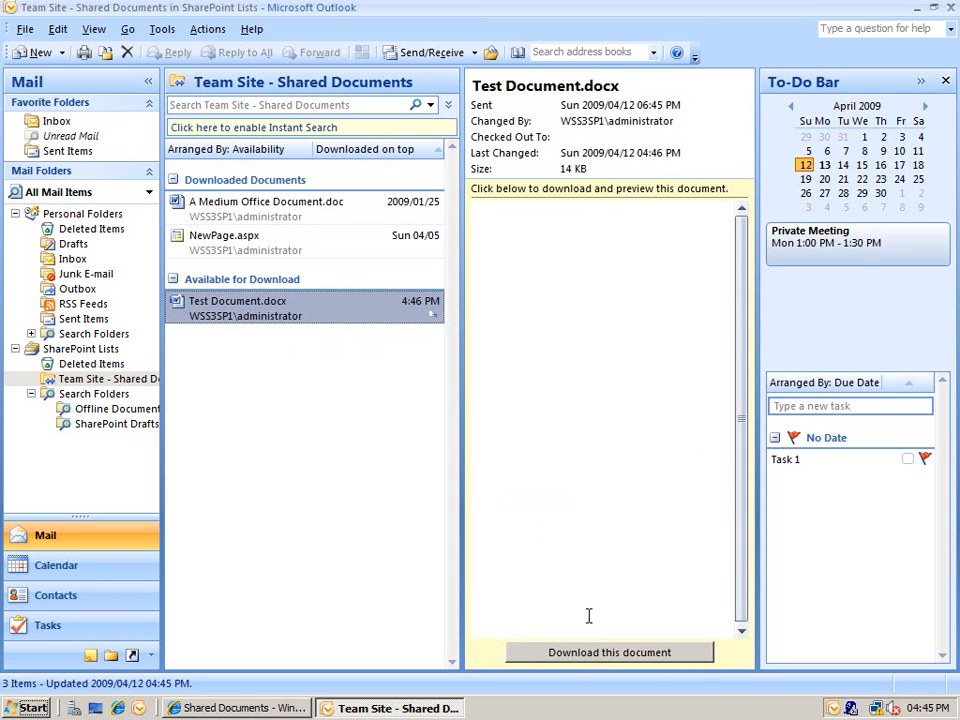
pyautogui.click(615, 654)
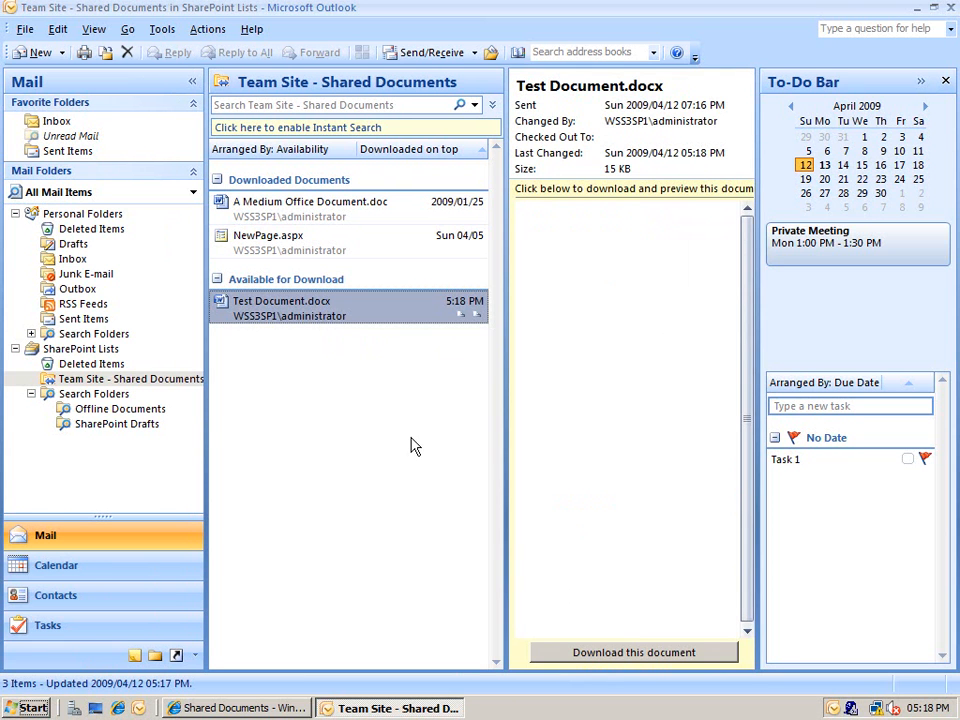
# - Look through the Offline Documents and SharePoint Drafts search folders and return to Team Site - Shared Documents
pyautogui.click(145, 411)
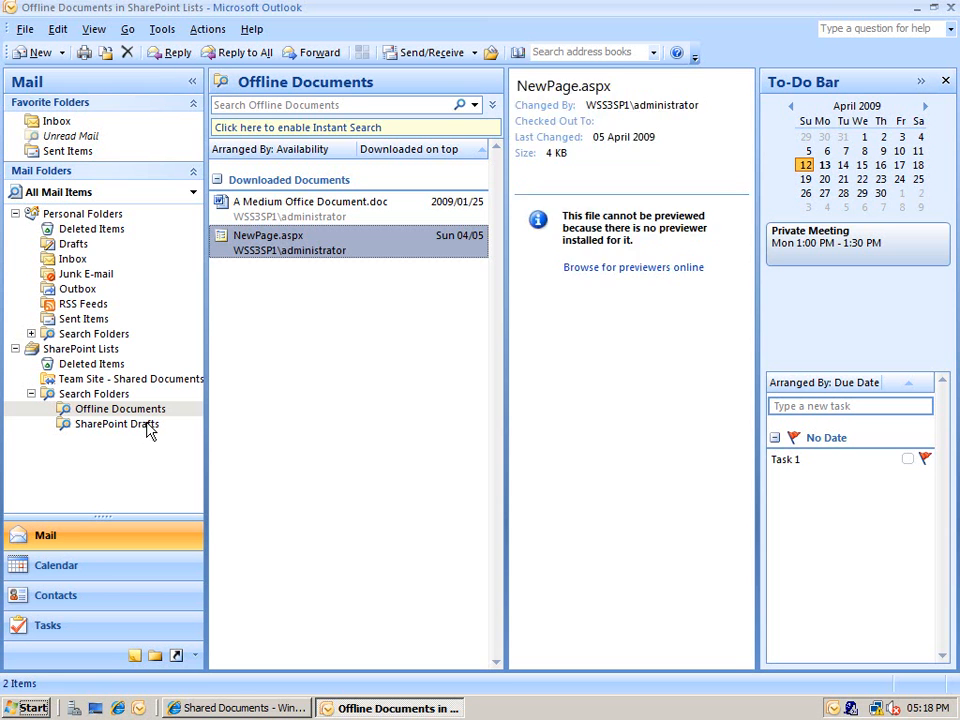
pyautogui.click(145, 425)
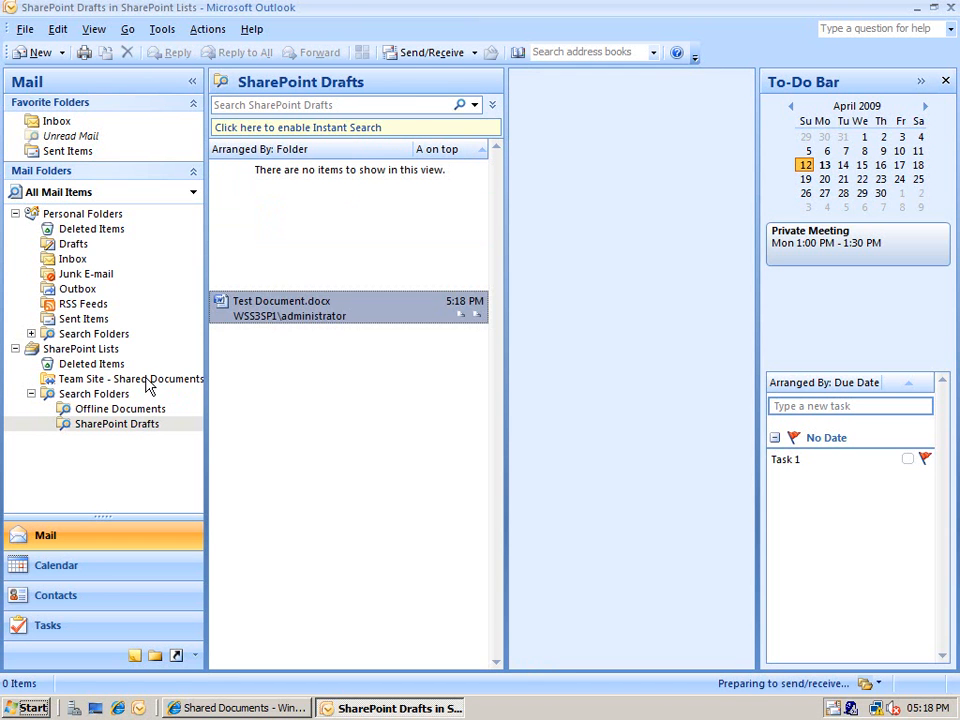
pyautogui.click(150, 381)
# - Discard the local copy of Test Document.docx once more and fetch a fresh download of it
pyautogui.rightClick(297, 305)
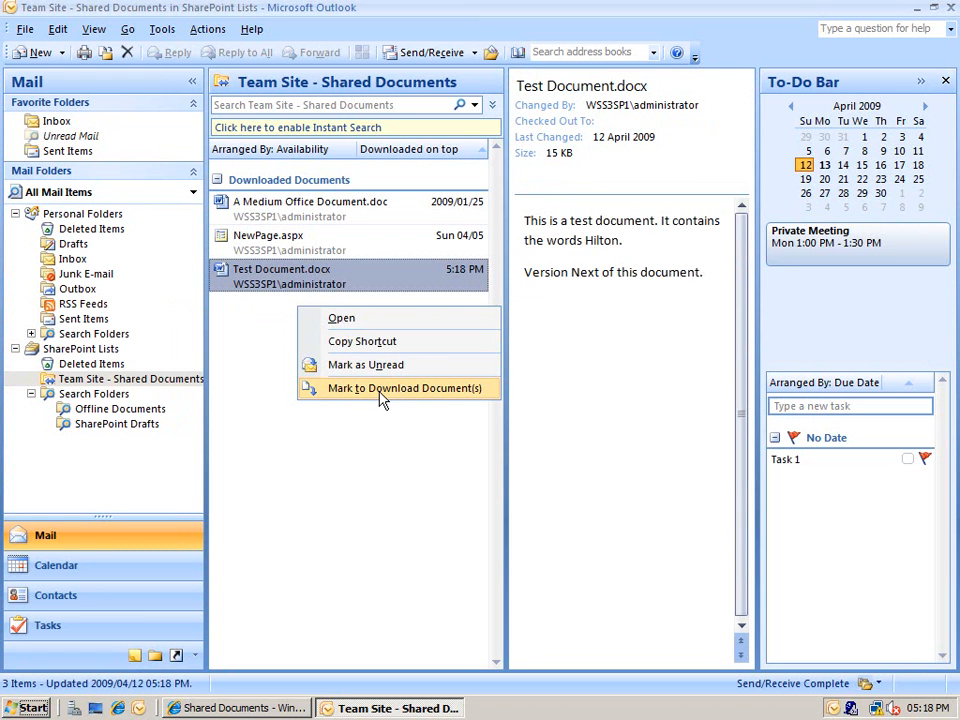
pyautogui.click(289, 330)
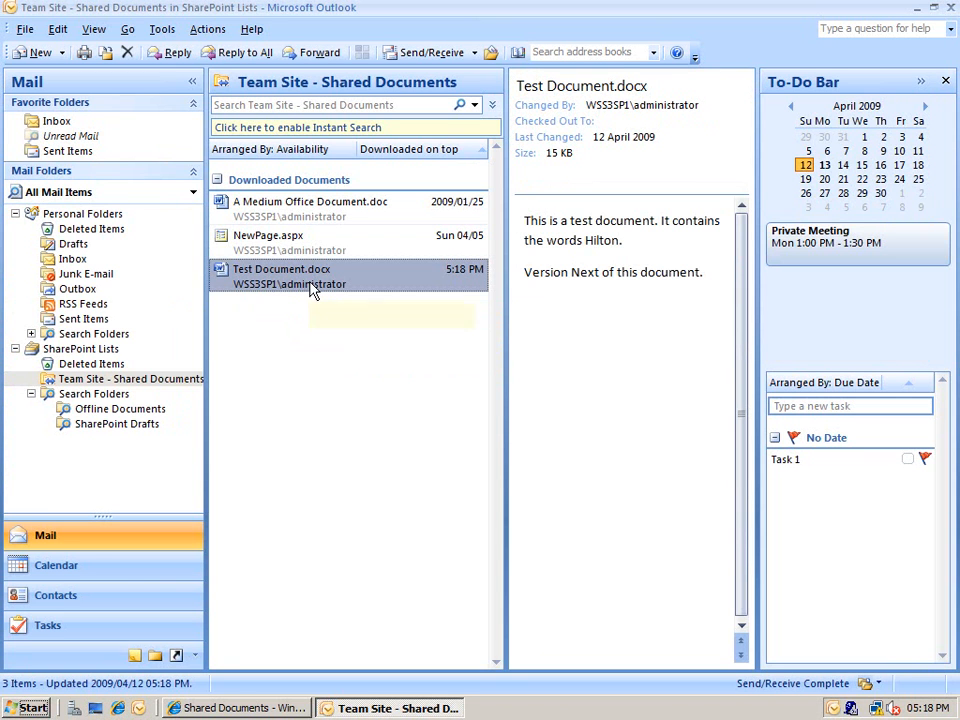
pyautogui.rightClick(309, 286)
pyautogui.click(407, 454)
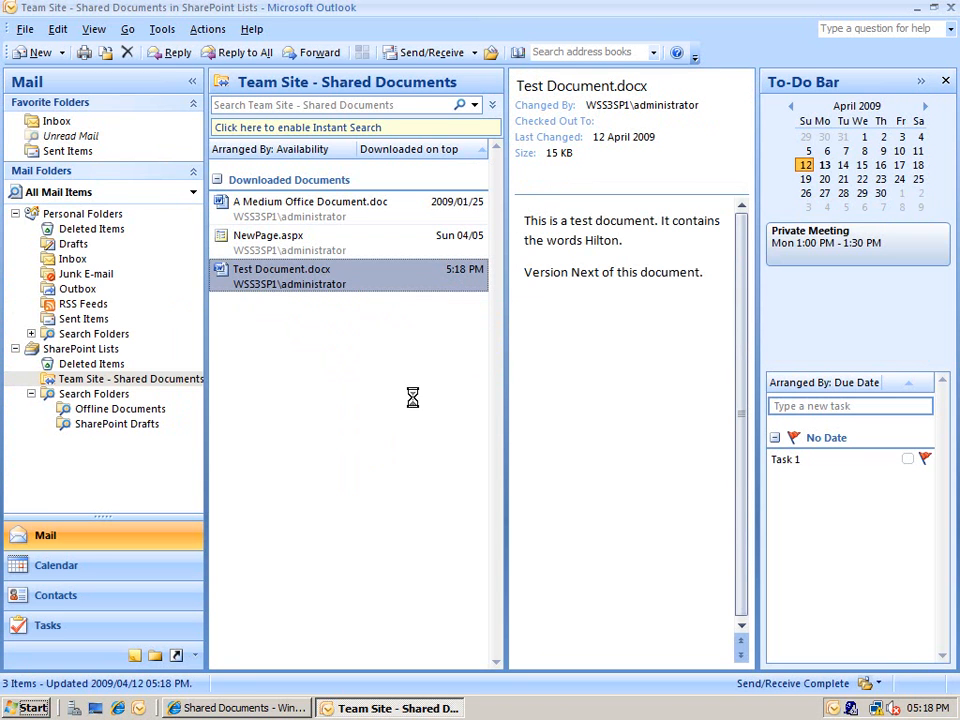
pyautogui.click(633, 655)
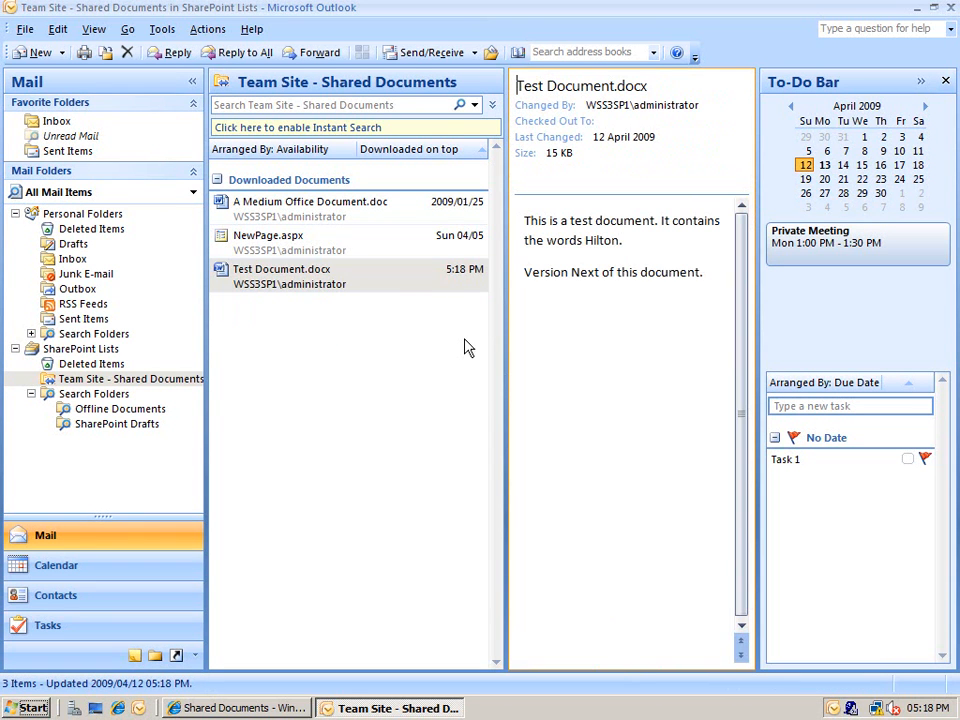
# - Open Test Document.docx from the Shared Documents folder in Word, accepting the file-opening warning
pyautogui.click(390, 291)
pyautogui.doubleClick(390, 291)
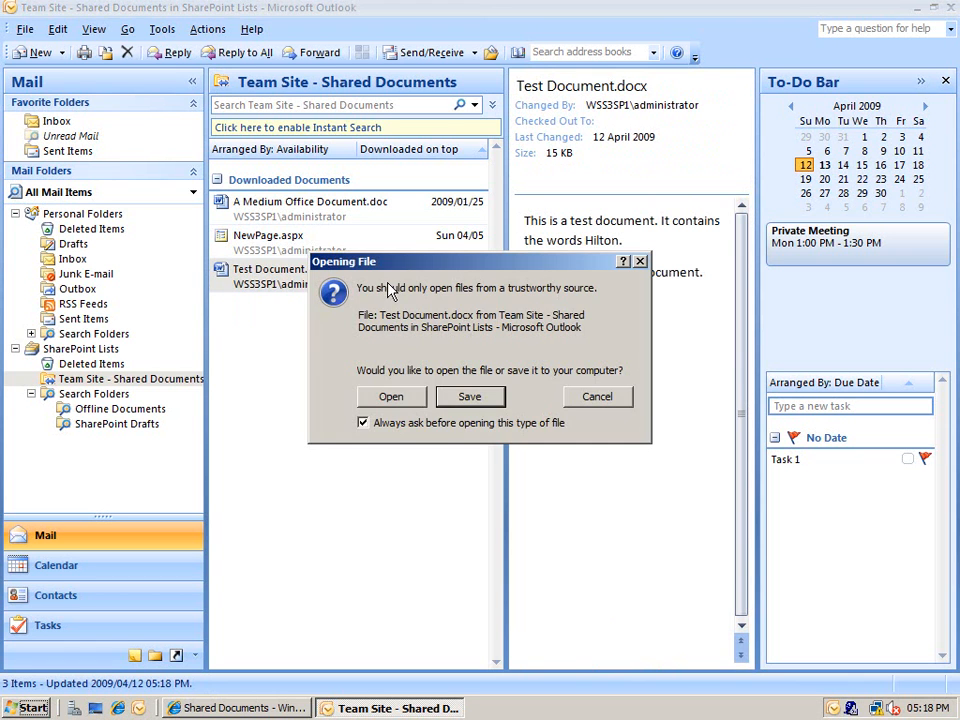
pyautogui.click(395, 398)
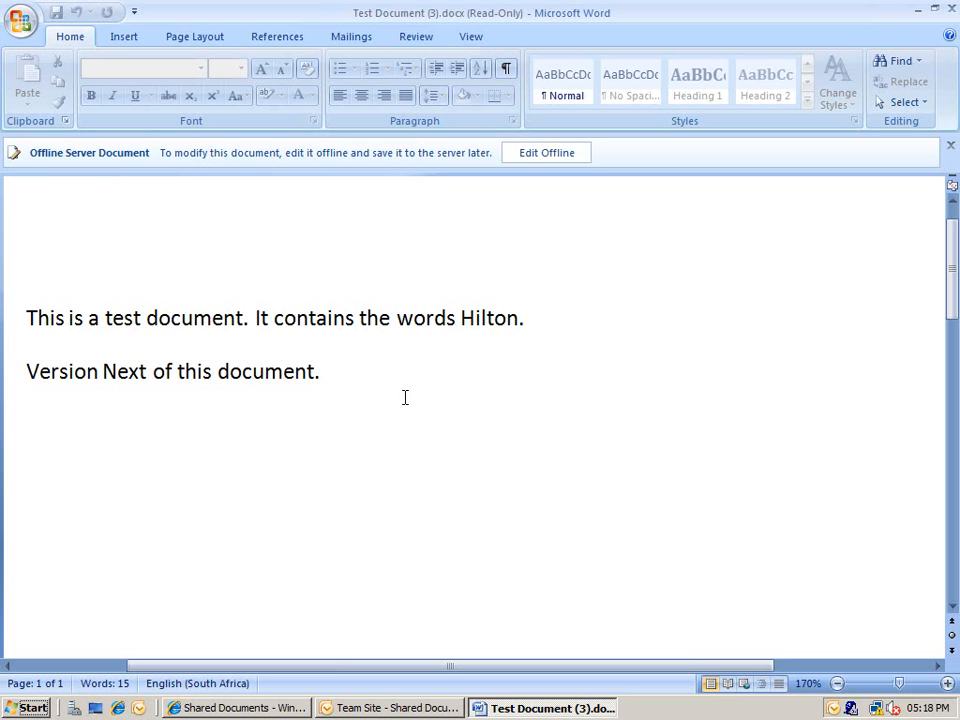
pyautogui.press('Return')
# - Start offline editing of Test Document.docx and sign in with the account user name and password
pyautogui.click(541, 157)
pyautogui.write('administrator')
pyautogui.press('Tab')
pyautogui.write('•••••••••')
pyautogui.press('Return')
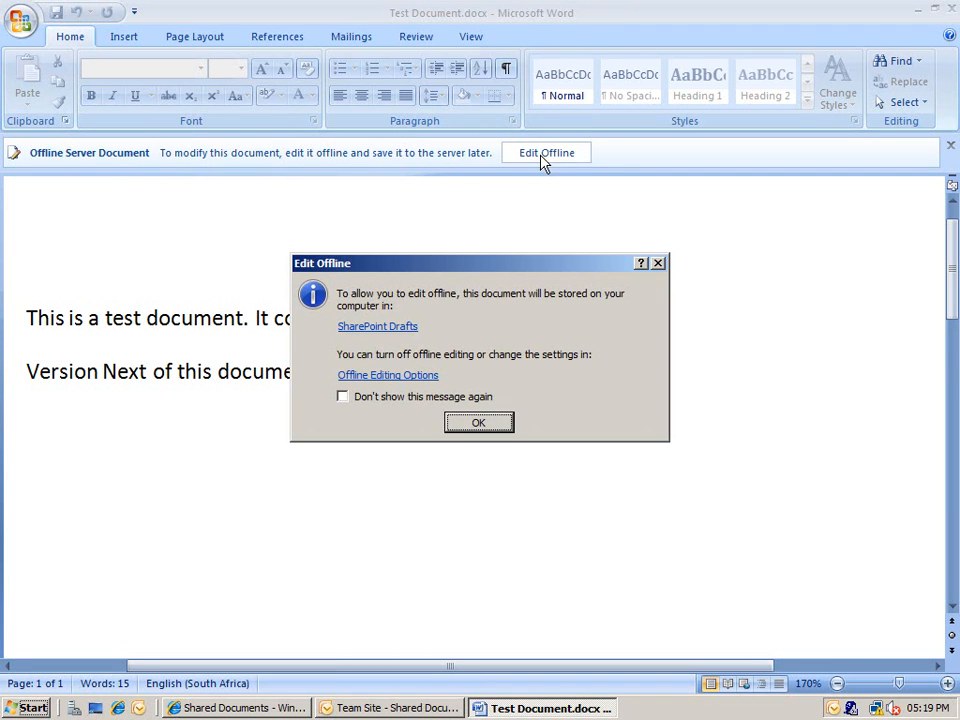
# - Open the SharePoint Drafts folder from the Edit Offline message and widen its Date modified column to read the full dates
pyautogui.moveTo(388, 337)
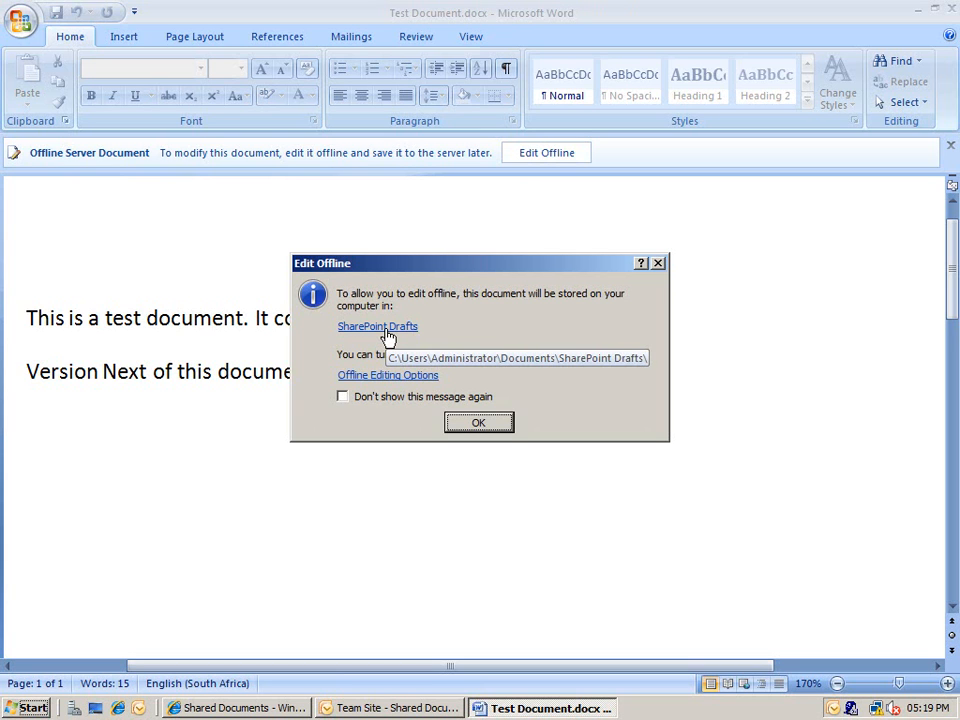
pyautogui.click(387, 330)
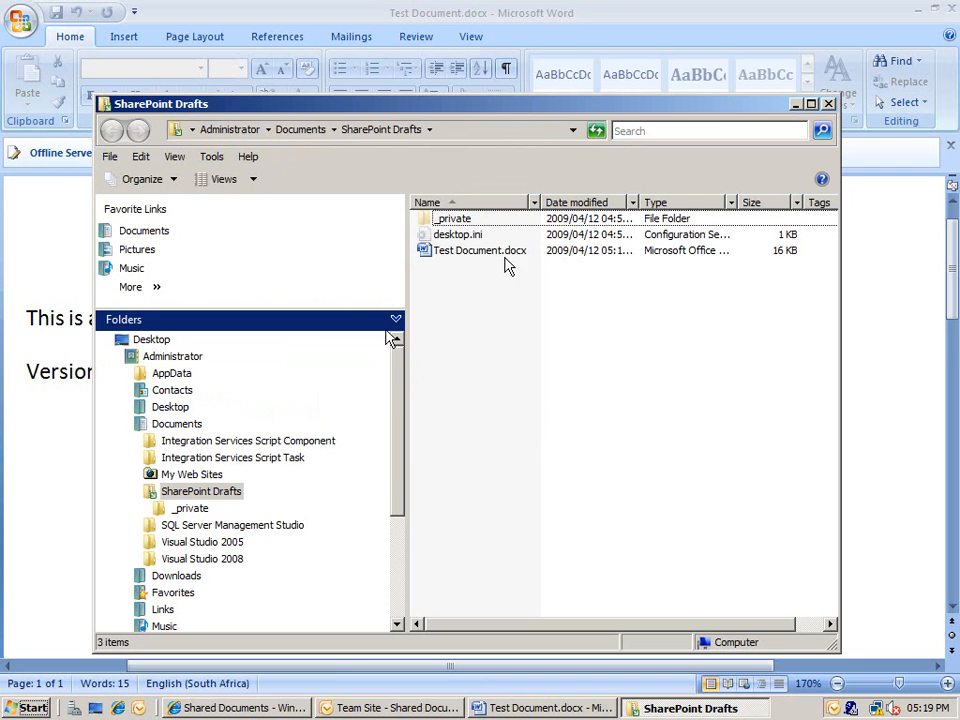
pyautogui.doubleClick(645, 194)
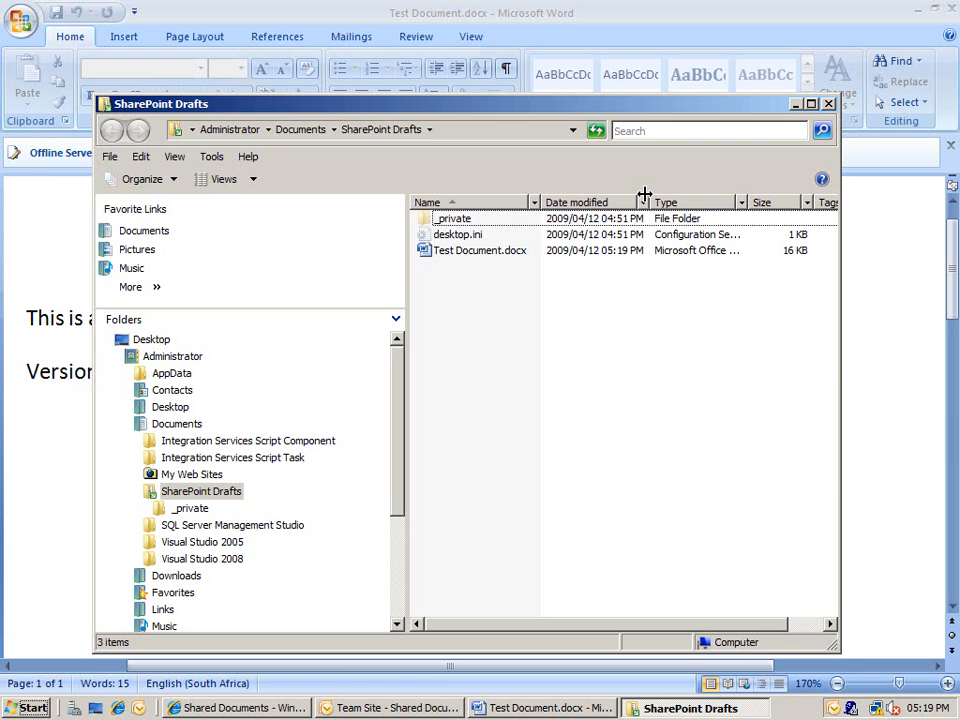
pyautogui.click(867, 341)
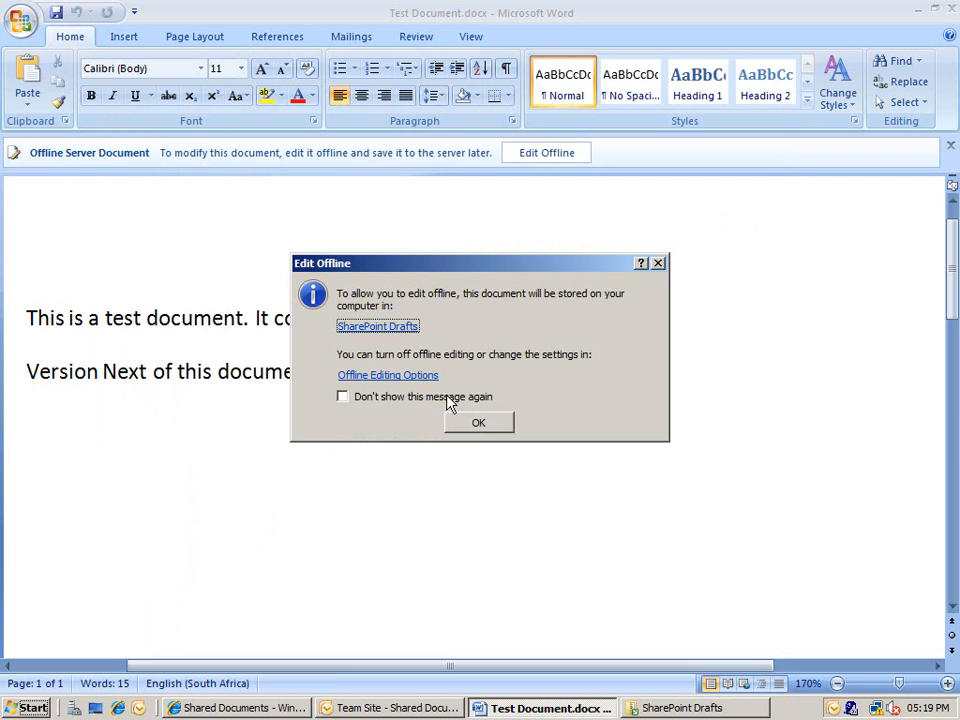
# - Review the offline editing options without changing them, and accept storing Test Document.docx in SharePoint Drafts for offline editing
pyautogui.click(427, 385)
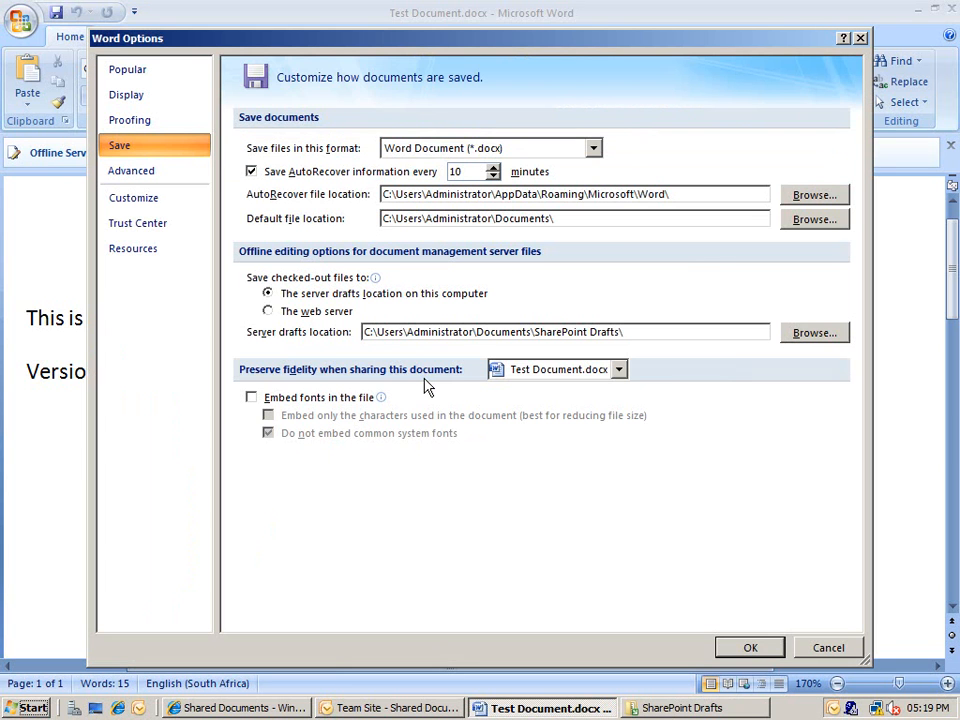
pyautogui.click(860, 39)
pyautogui.click(477, 421)
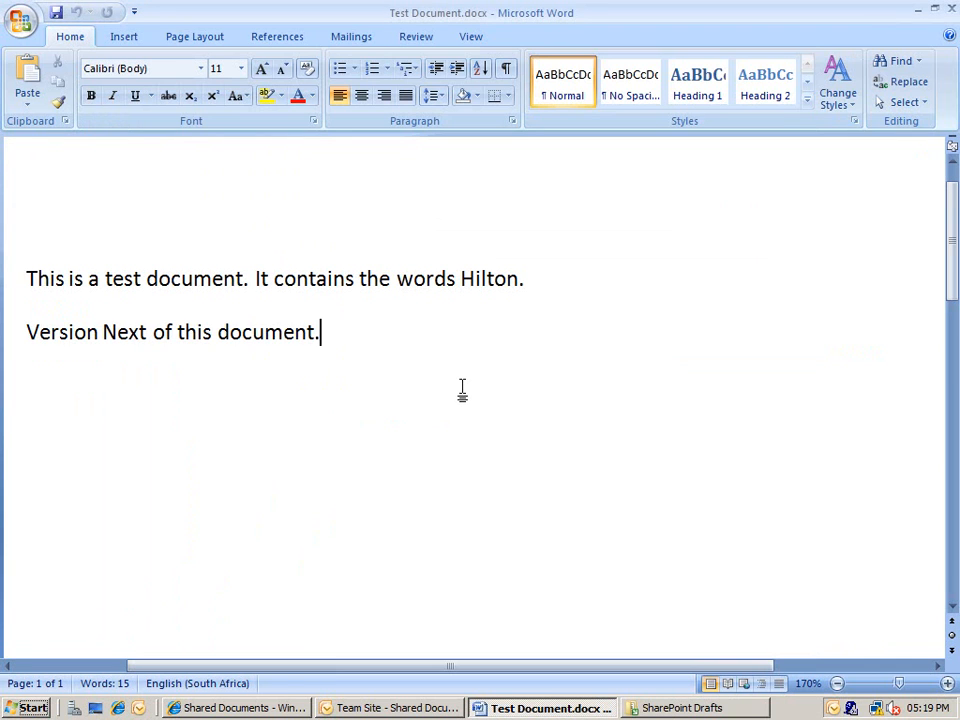
# - Add the line "Edit 1" at the end of Test Document.docx and save the document
pyautogui.press('Return')
pyautogui.write('Edit 1')
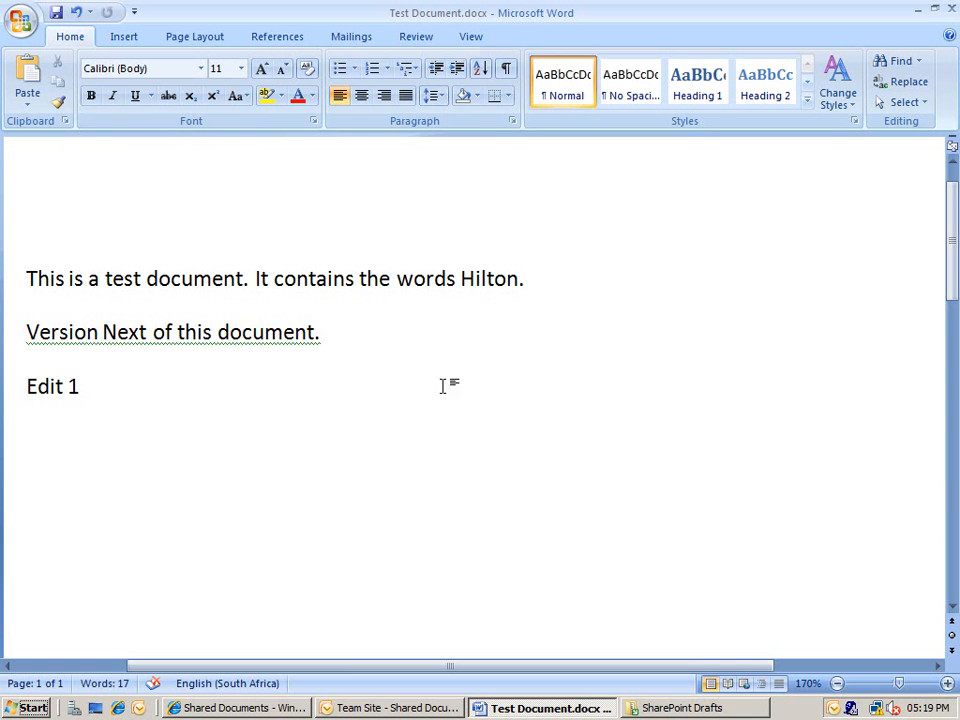
pyautogui.click(56, 12)
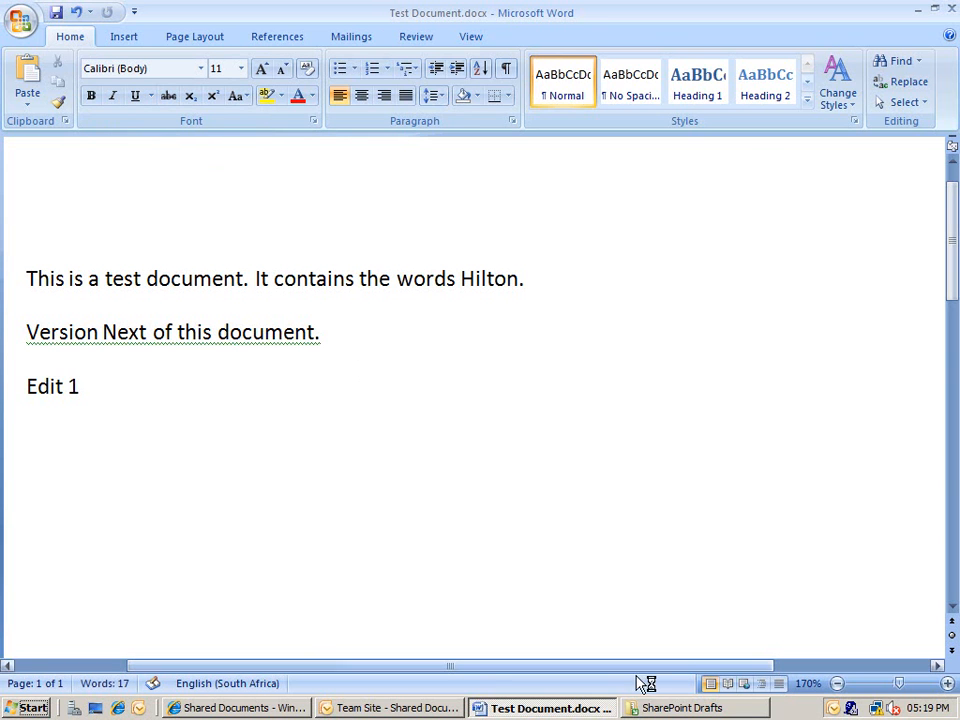
# - Check the modified date of Test Document.docx in the SharePoint Drafts folder and return to the open document
pyautogui.click(682, 707)
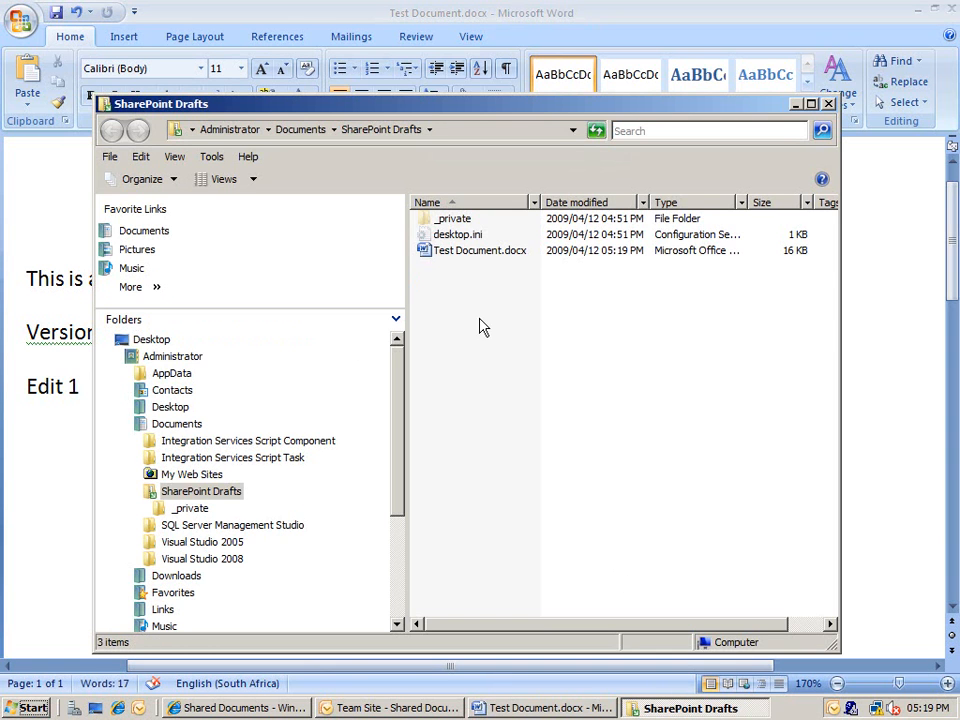
pyautogui.click(484, 252)
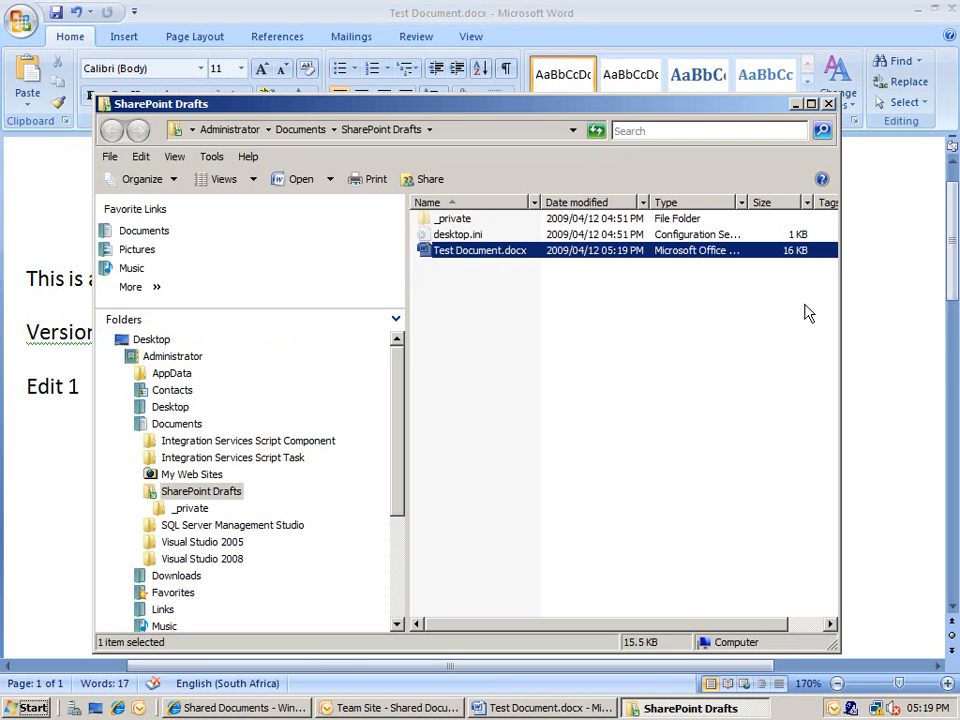
pyautogui.click(911, 332)
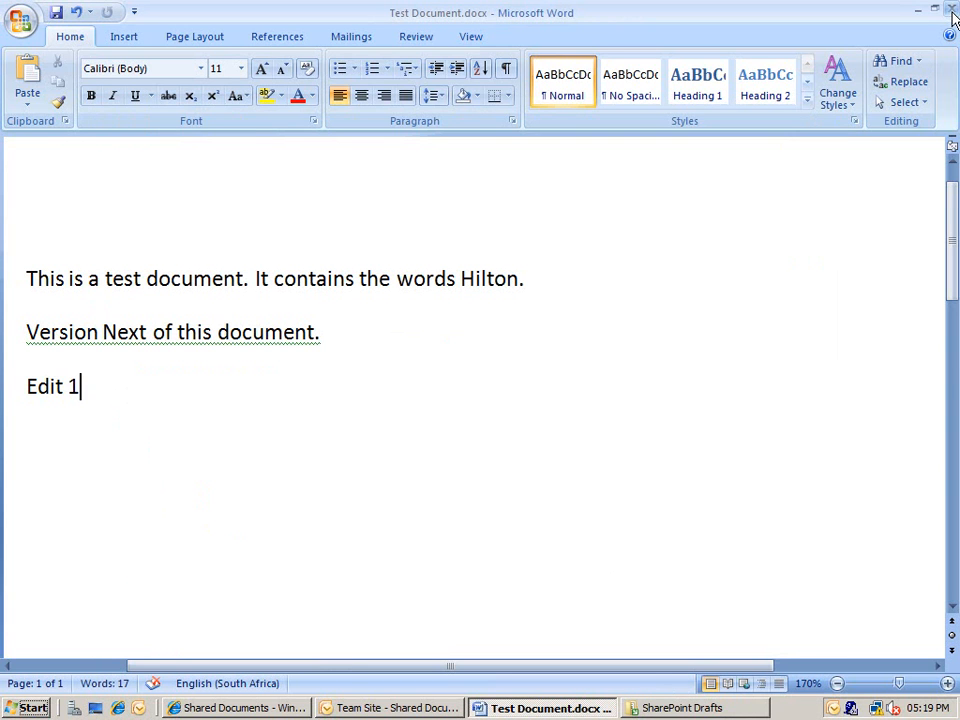
# - Close Test Document.docx without updating the server with the offline changes, and return to the Shared Documents folder in Outlook
pyautogui.click(950, 9)
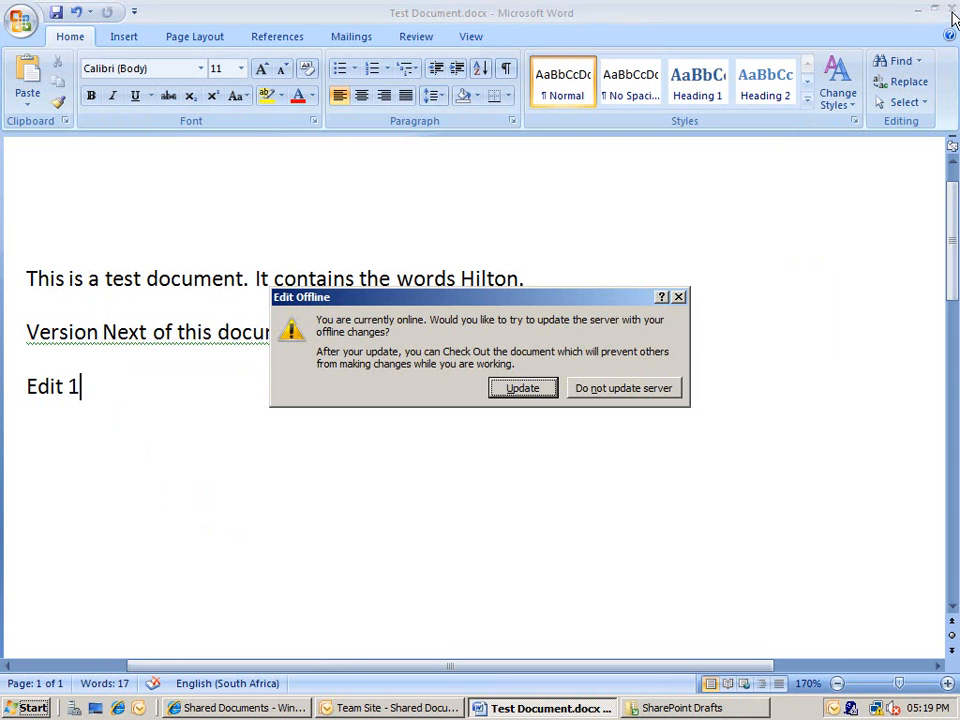
pyautogui.click(646, 390)
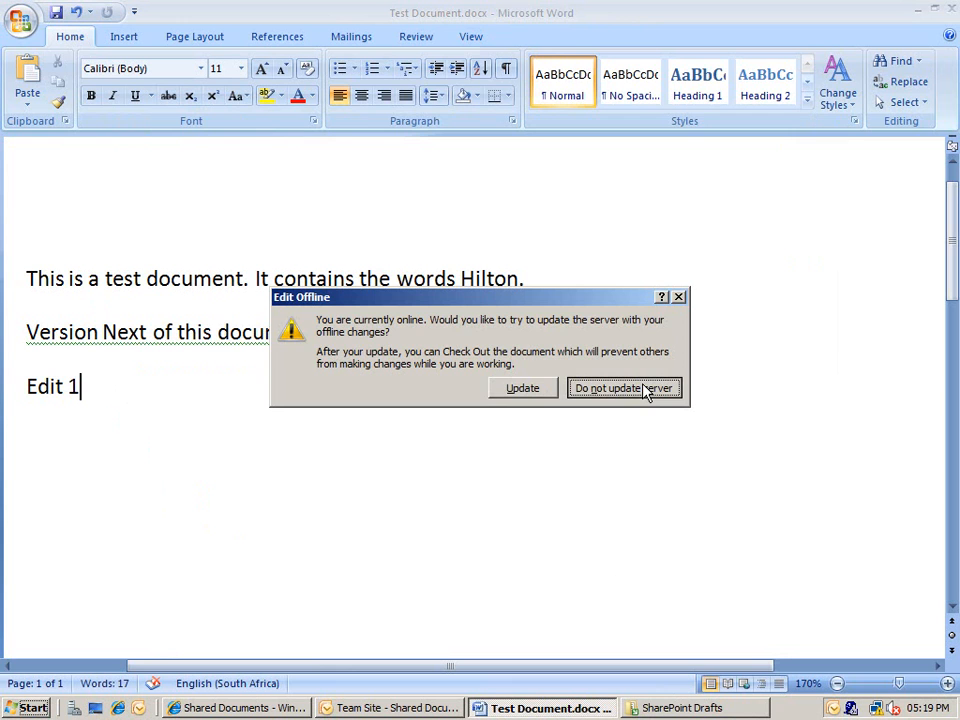
pyautogui.click(646, 390)
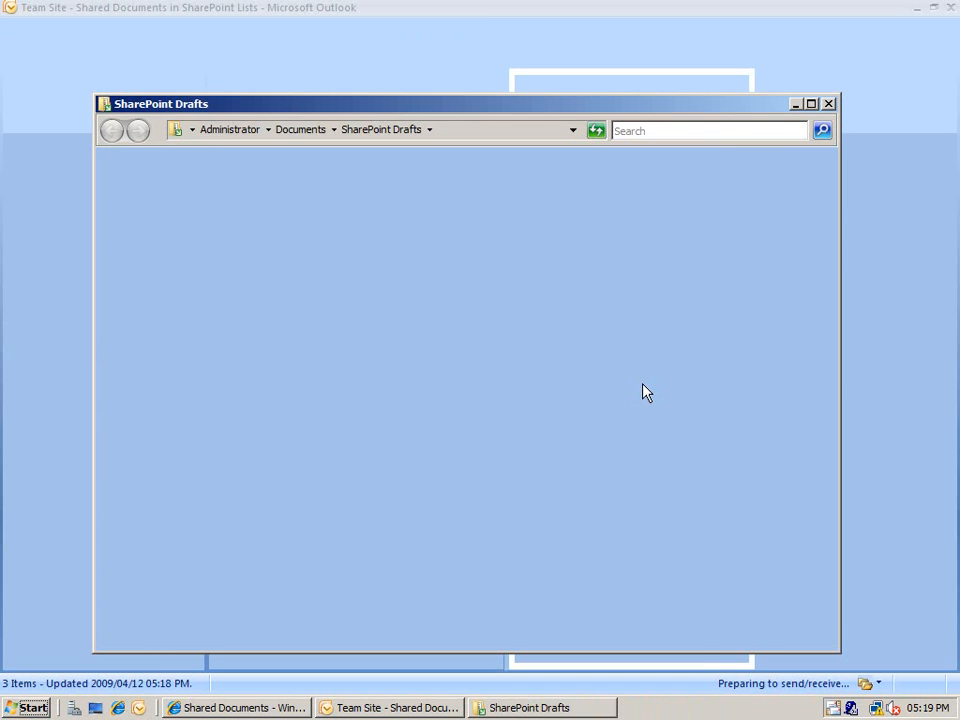
pyautogui.click(643, 385)
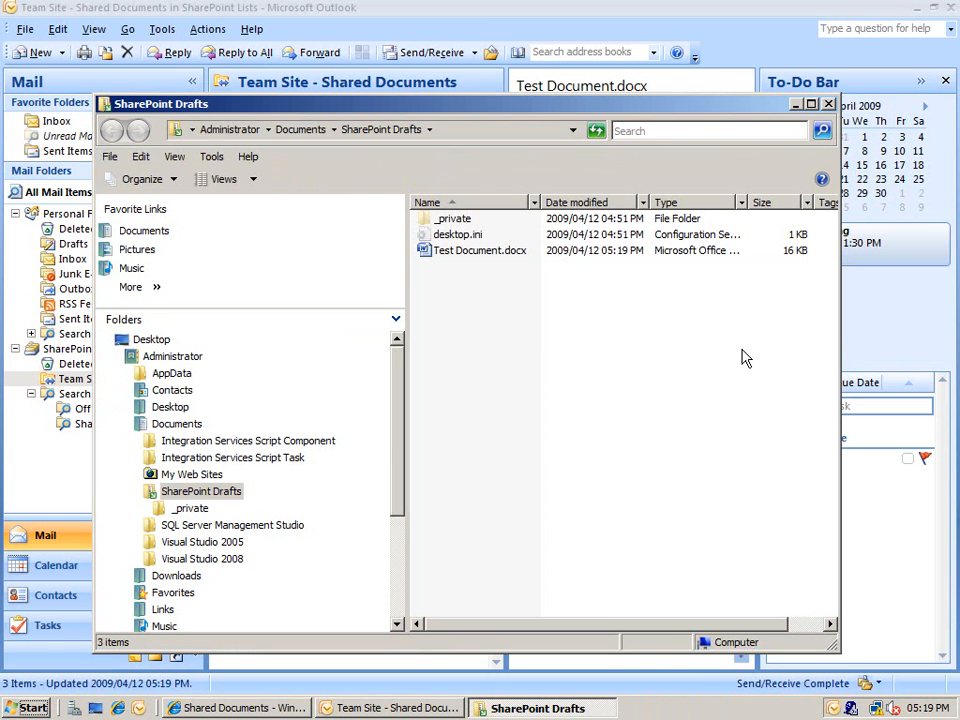
pyautogui.click(884, 325)
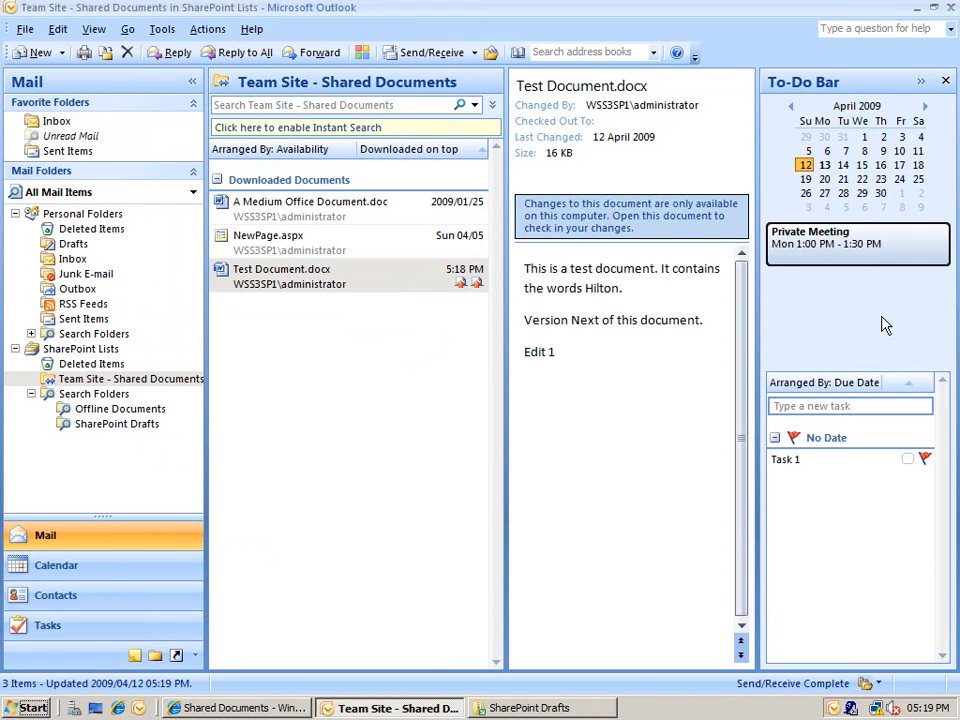
# - Remove the offline copy of Test Document.docx from Offline Documents, and download the server version again with a send/receive
pyautogui.click(466, 284)
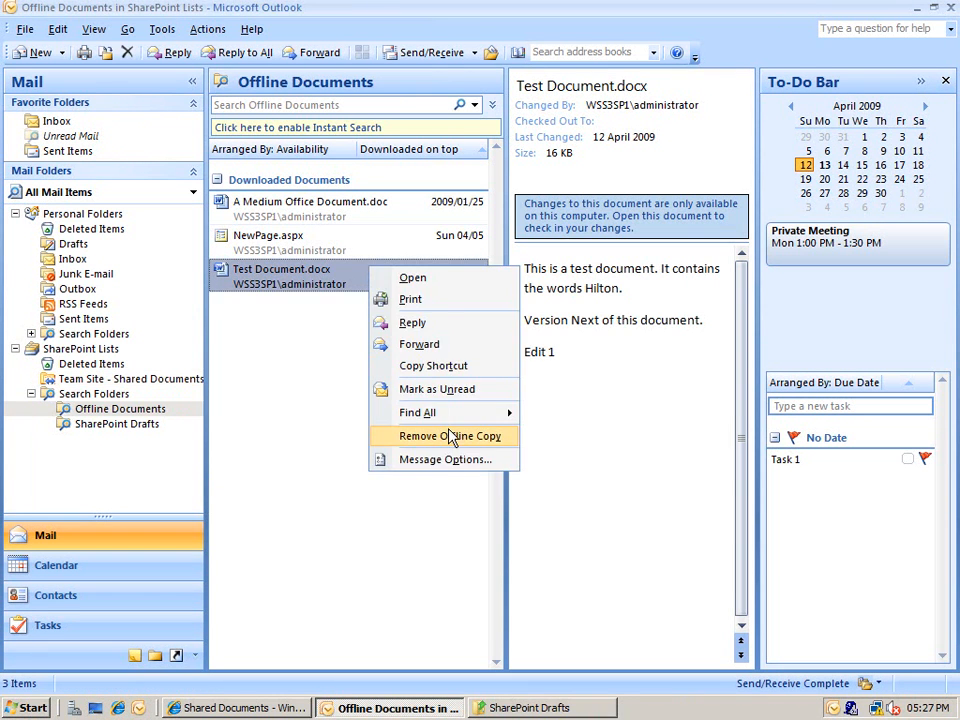
pyautogui.click(403, 437)
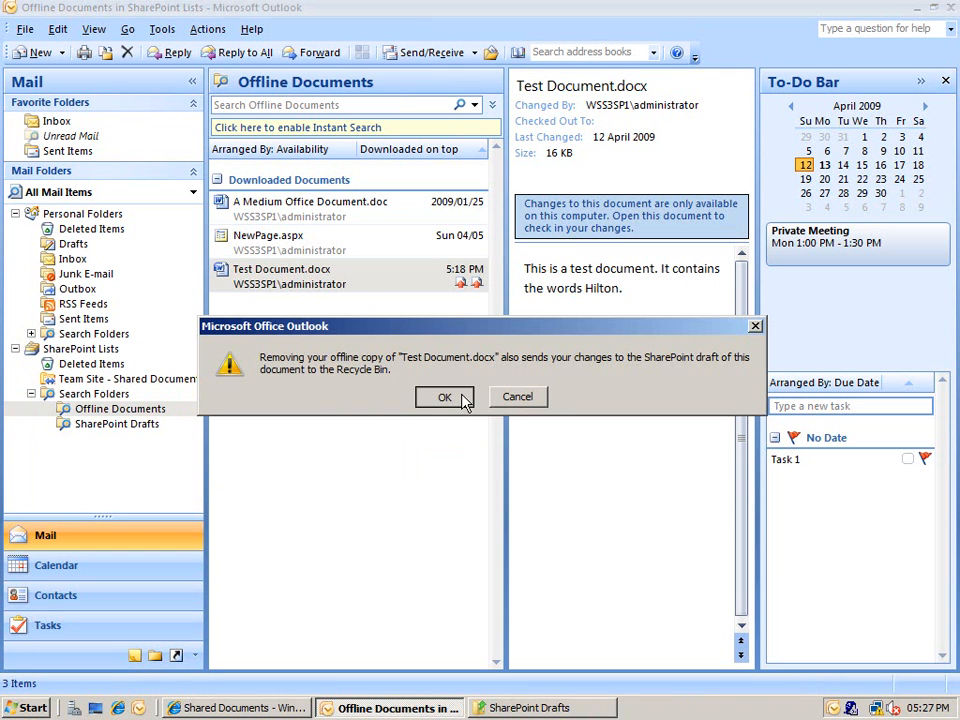
pyautogui.click(444, 397)
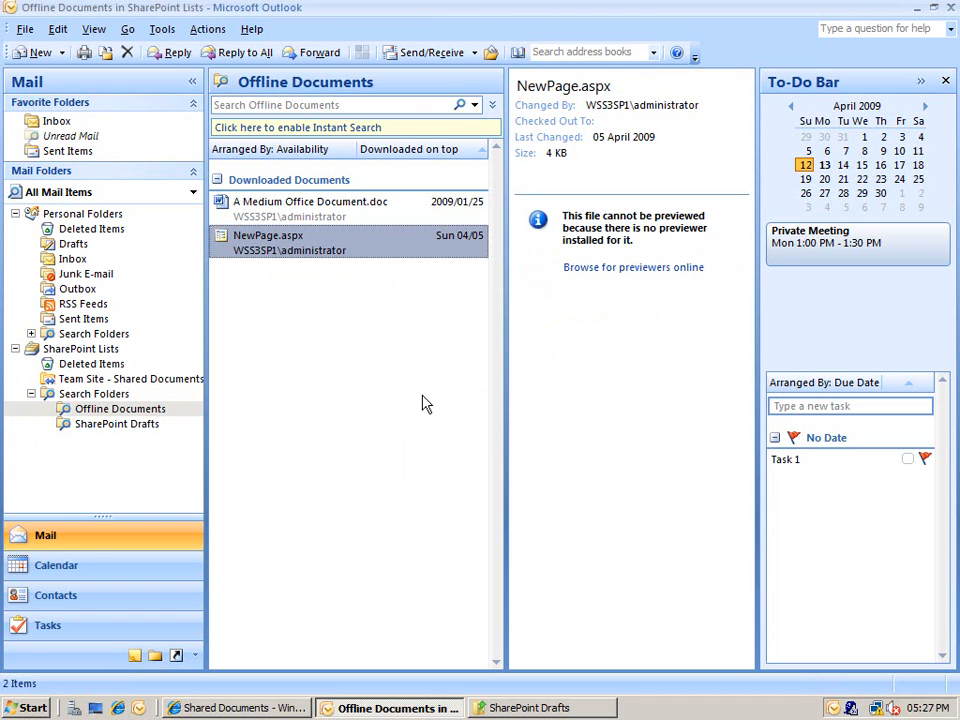
pyautogui.click(431, 52)
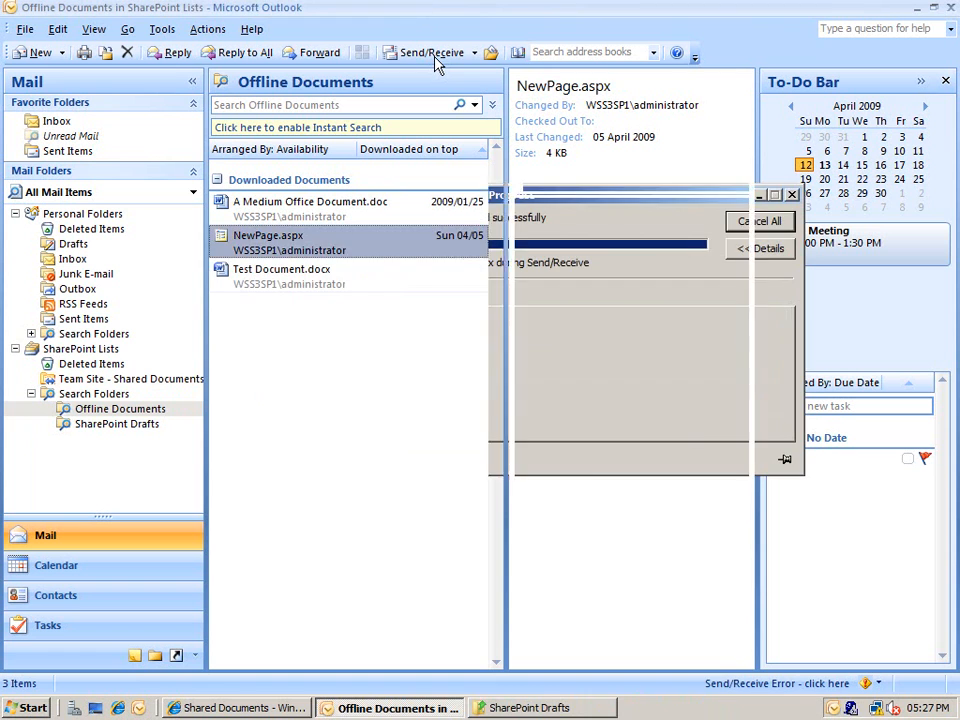
pyautogui.click(405, 295)
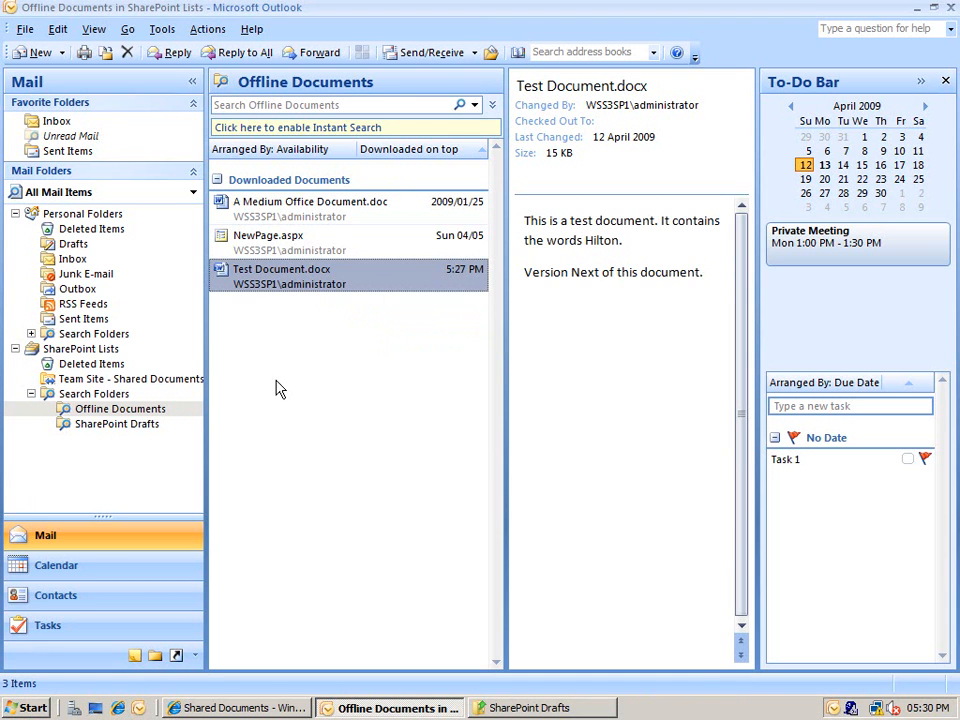
# - Open the contact filed second in the Team Site - Contacts folder
pyautogui.click(73, 597)
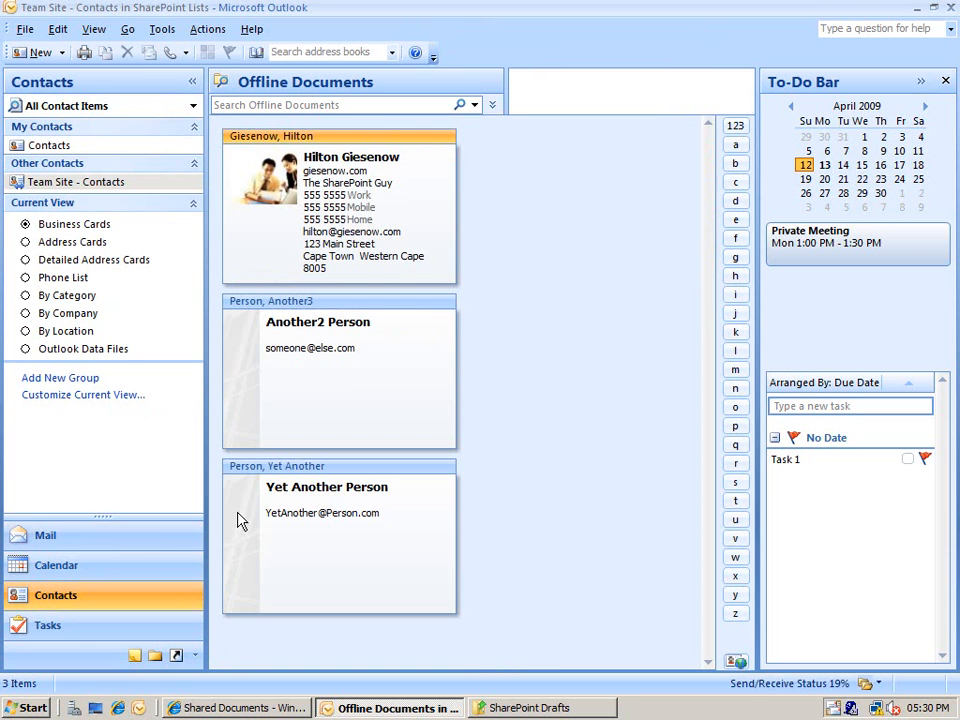
pyautogui.click(349, 392)
pyautogui.doubleClick(348, 393)
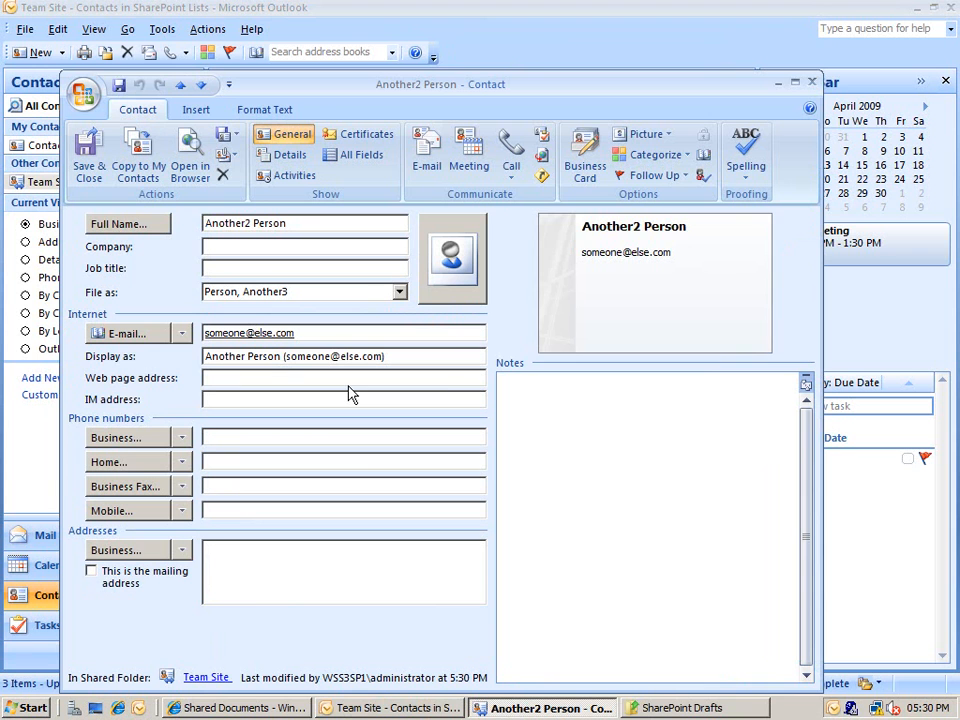
# - Switch to Internet Explorer and open the same contact for editing in the team site's Contacts list
pyautogui.click(240, 708)
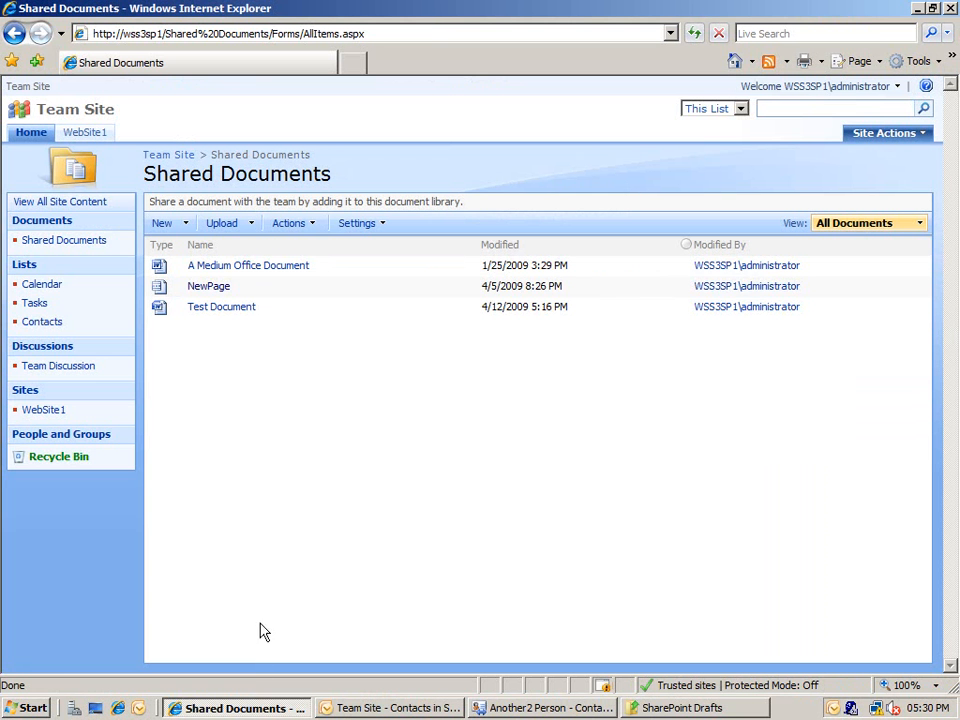
pyautogui.click(57, 324)
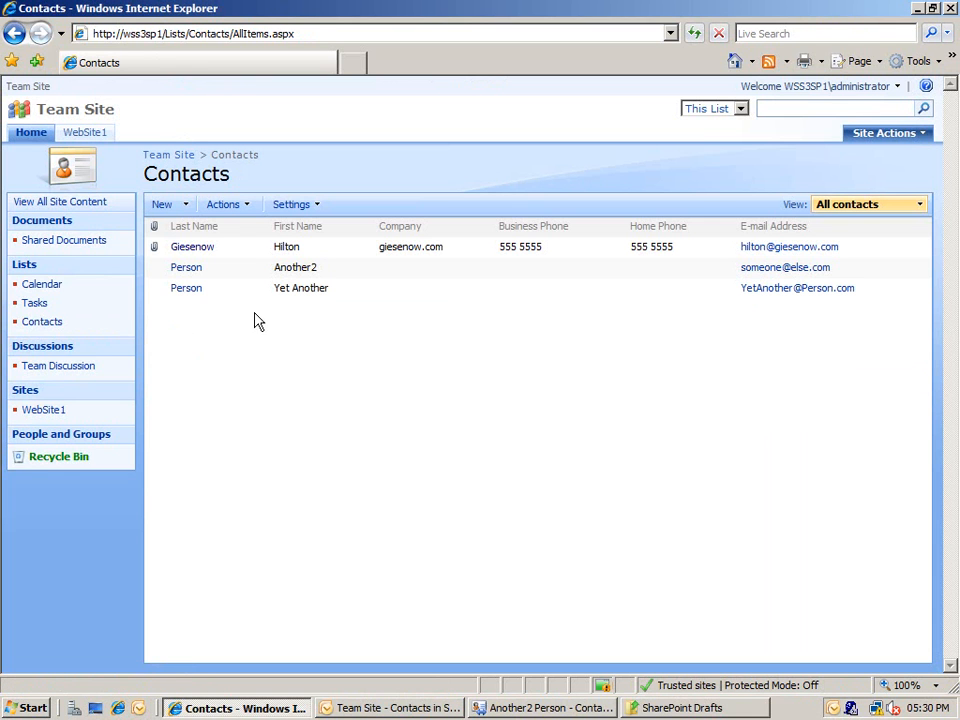
pyautogui.click(189, 269)
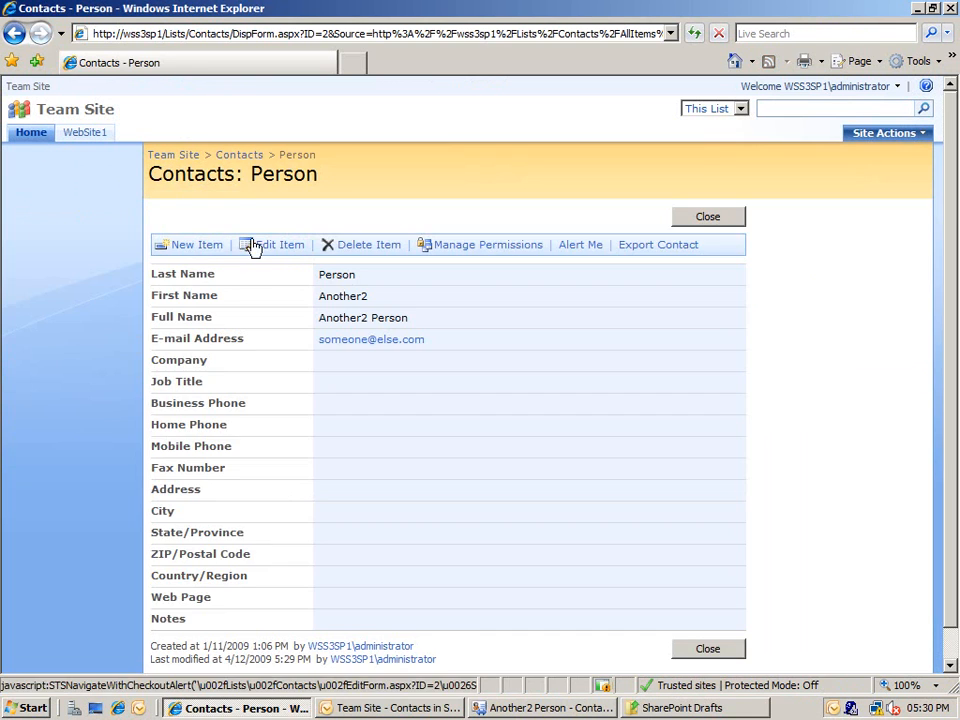
pyautogui.click(279, 248)
# - Change the number in the contact's First Name and Full Name to 3 and save the item
pyautogui.click(427, 306)
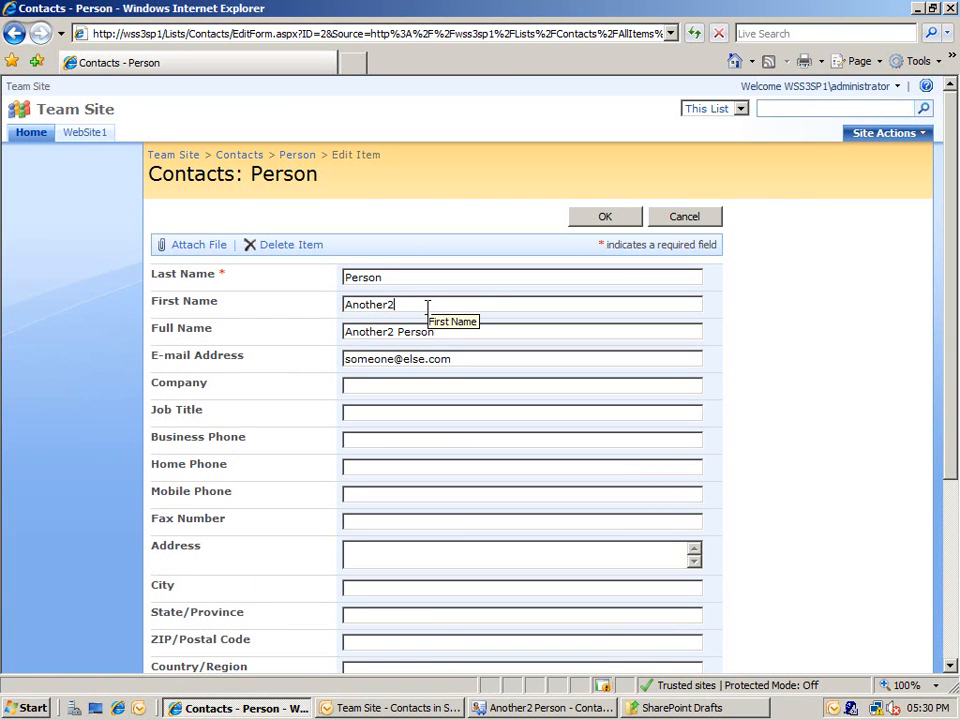
pyautogui.write('3')
pyautogui.click(393, 332)
pyautogui.press('BackSpace')
pyautogui.write('3')
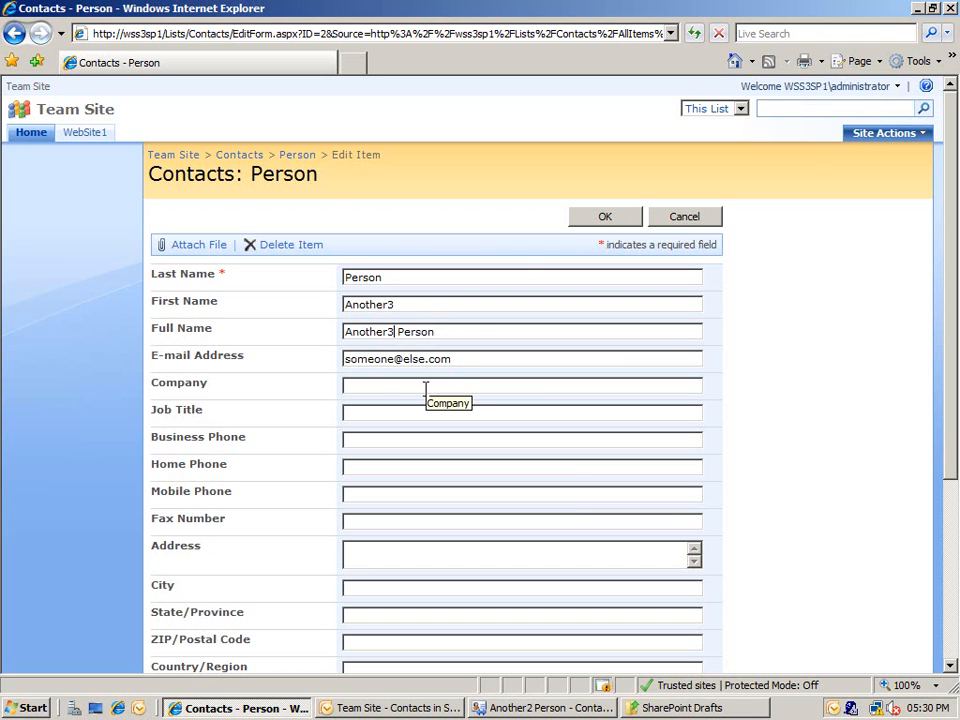
pyautogui.click(600, 219)
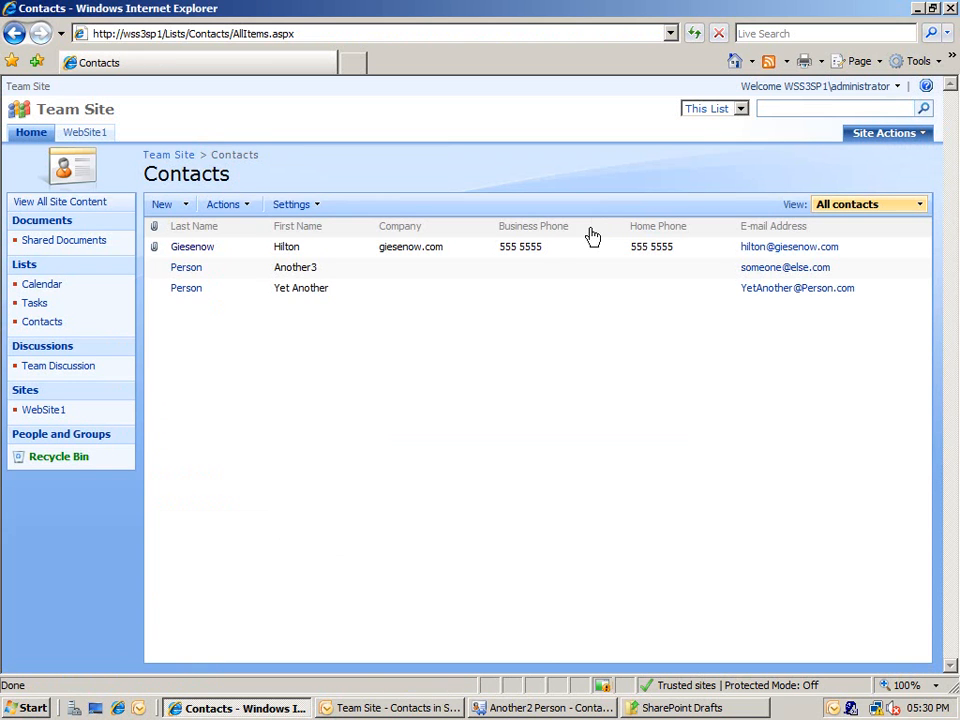
# - Switch back to the open Outlook contact, change the number in its Full Name to 4, and close it with the changes saved
pyautogui.click(538, 706)
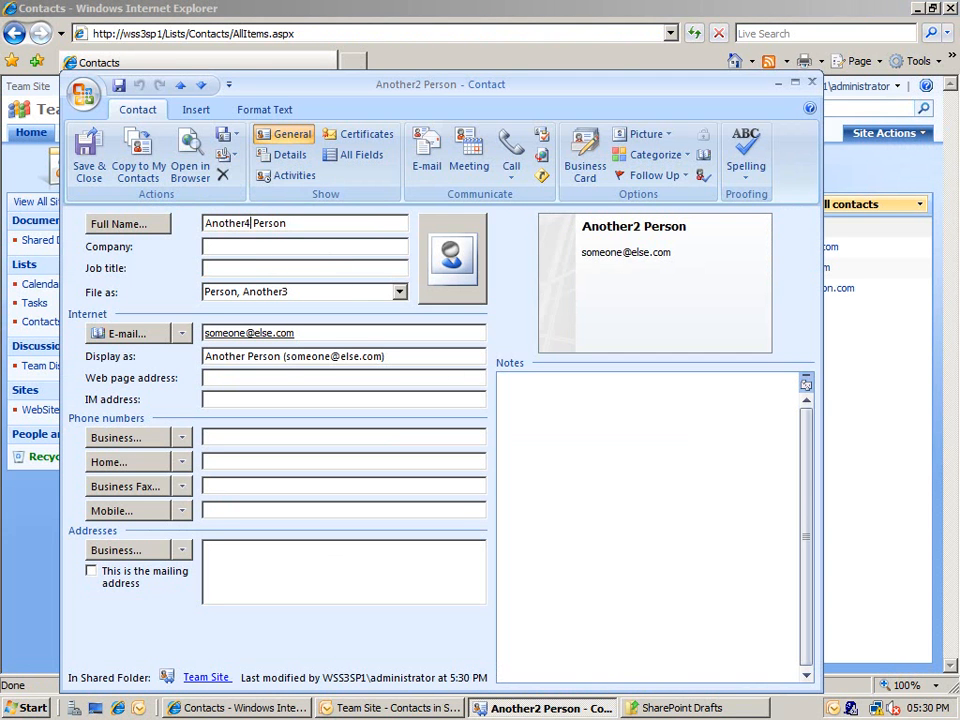
pyautogui.click(140, 225)
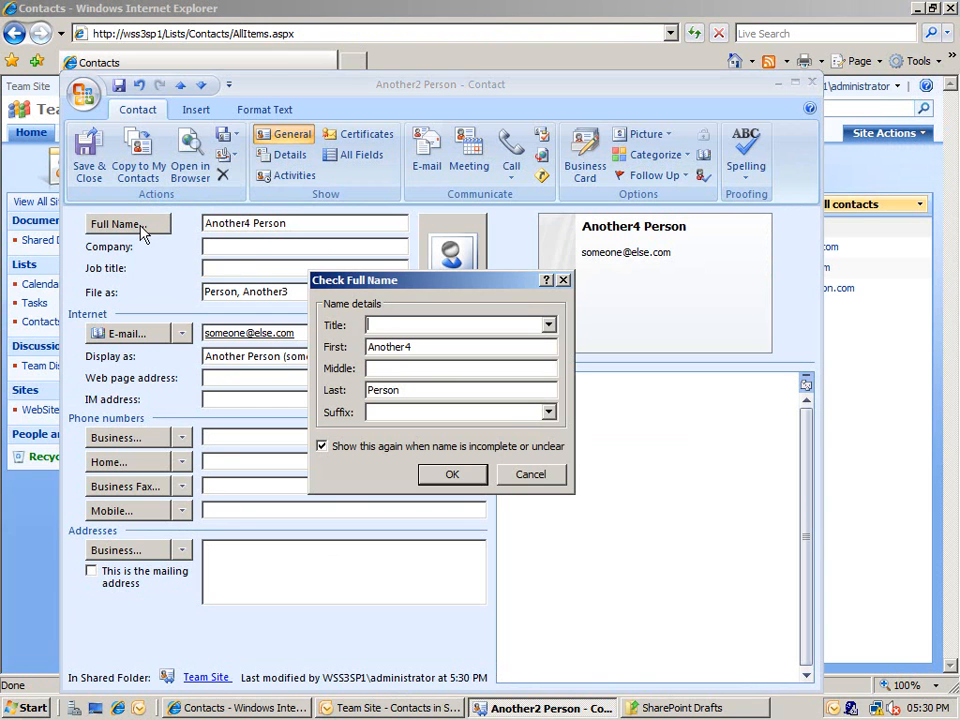
pyautogui.click(522, 475)
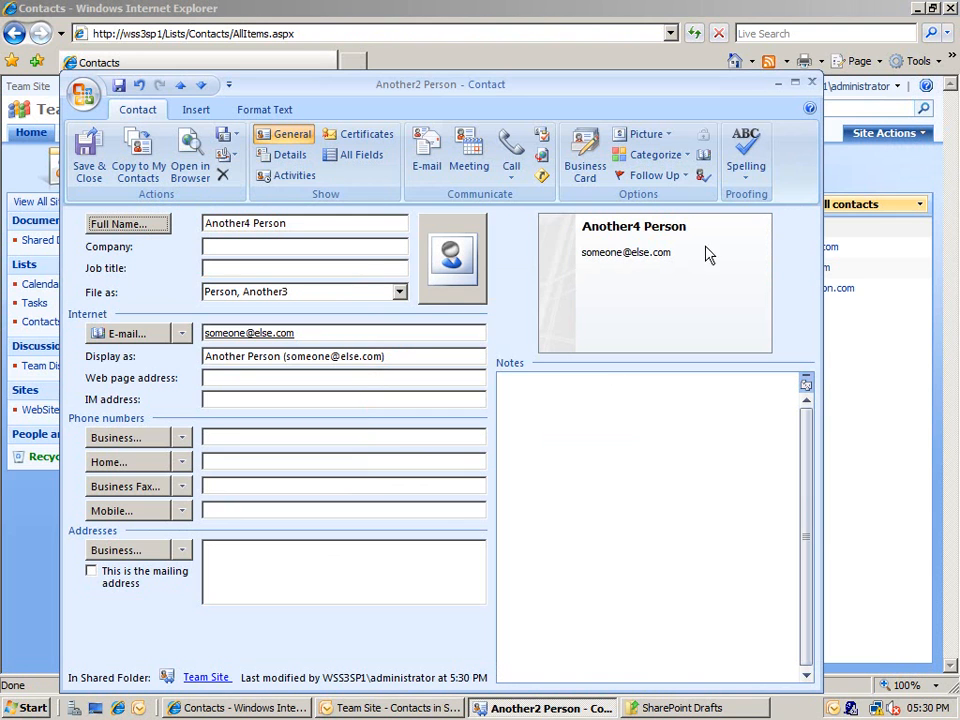
pyautogui.click(811, 85)
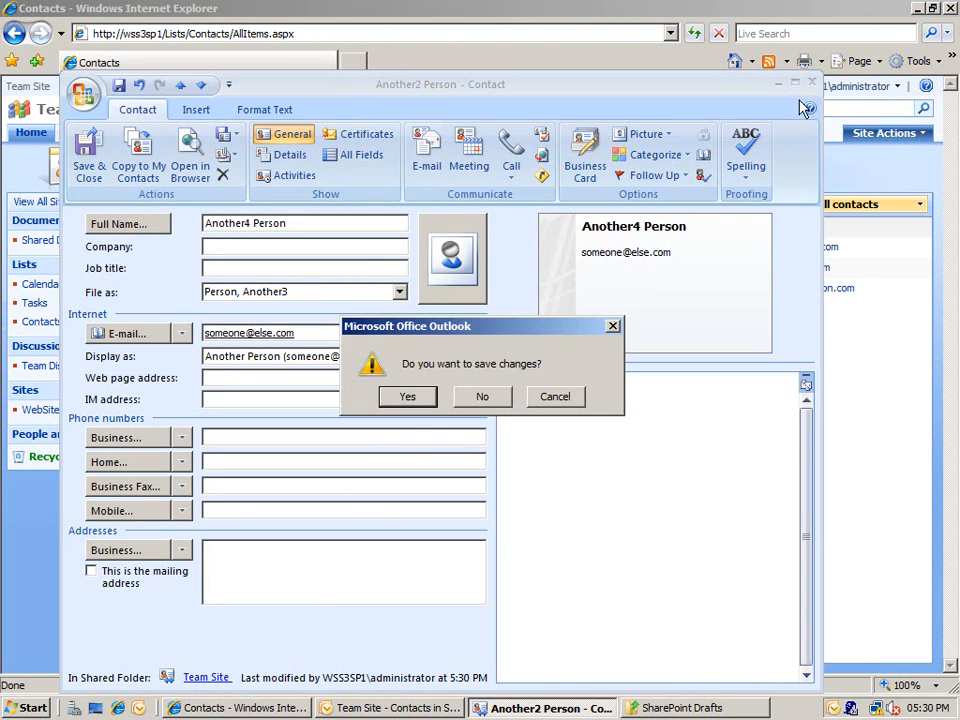
pyautogui.click(423, 401)
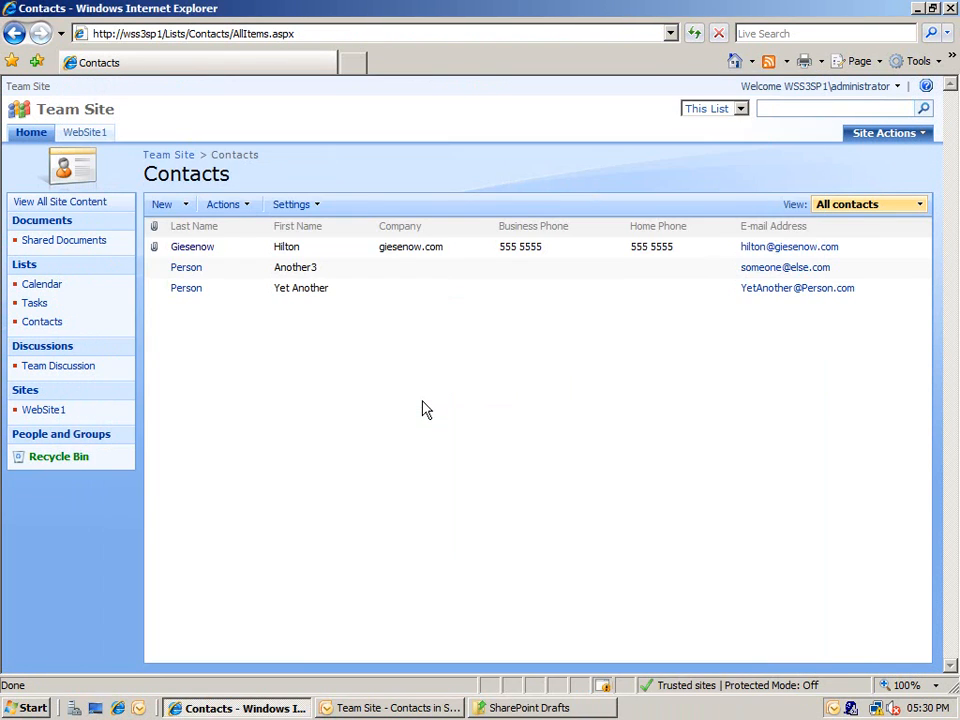
# - Synchronize the team site contacts in Outlook by running the "SharePoint Send/Receive" group
pyautogui.click(405, 708)
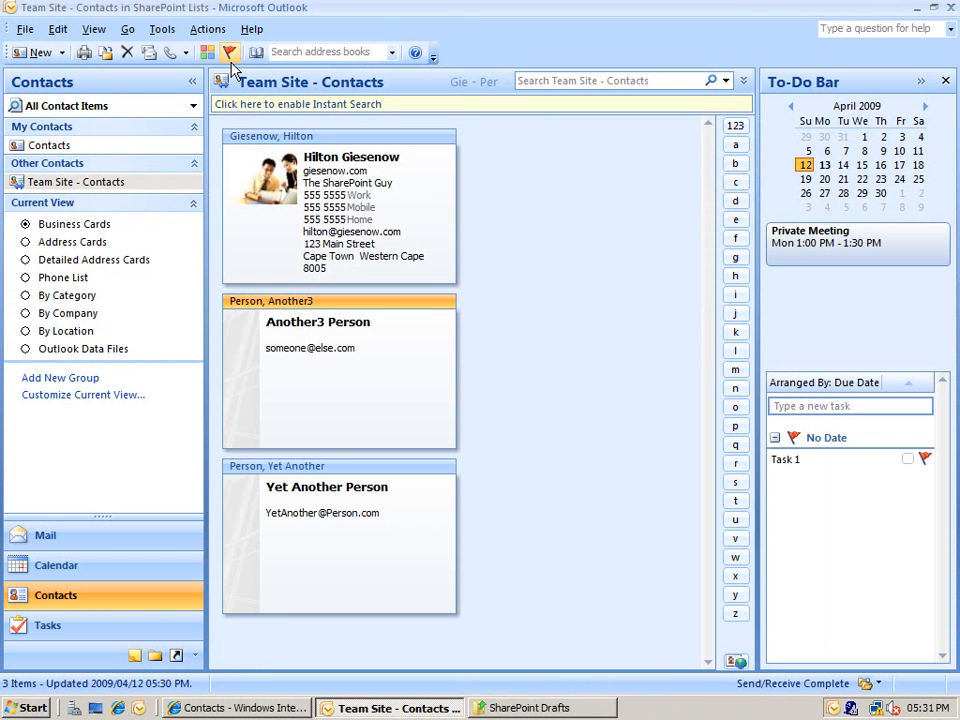
pyautogui.click(162, 29)
pyautogui.moveTo(204, 52)
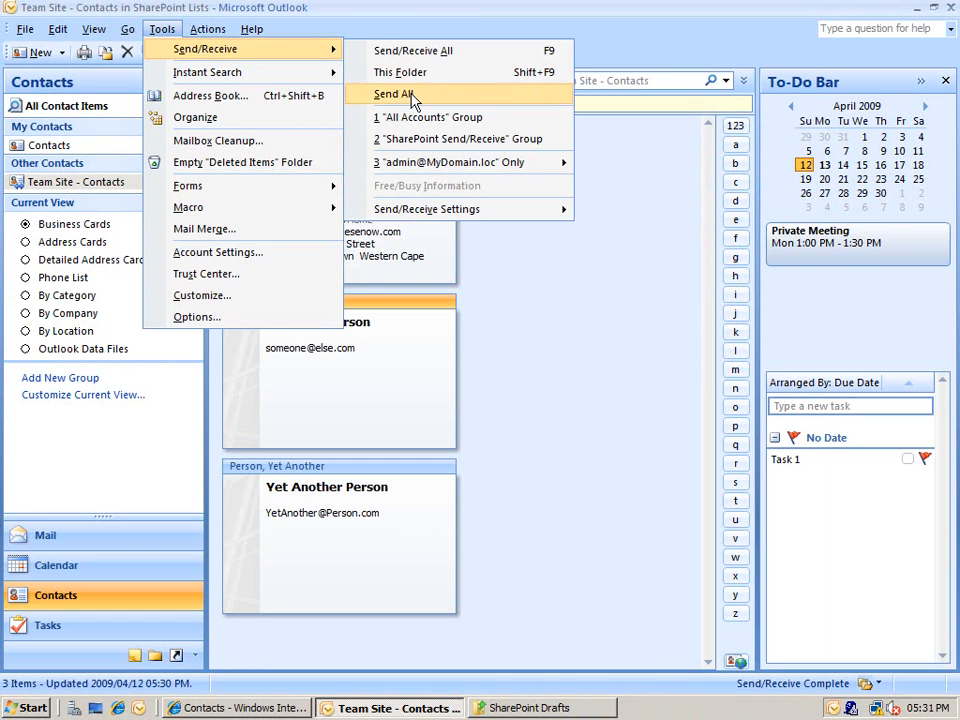
pyautogui.click(428, 142)
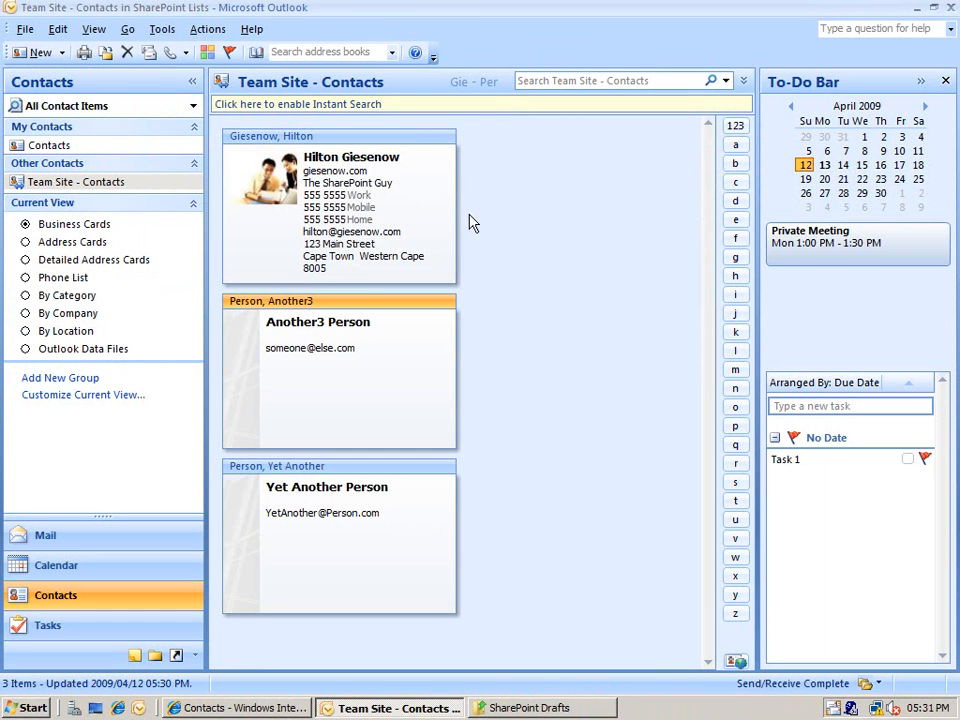
# - Open the Conflicts folder under Sync Issues and view the existing version of the conflicting contact
pyautogui.click(155, 655)
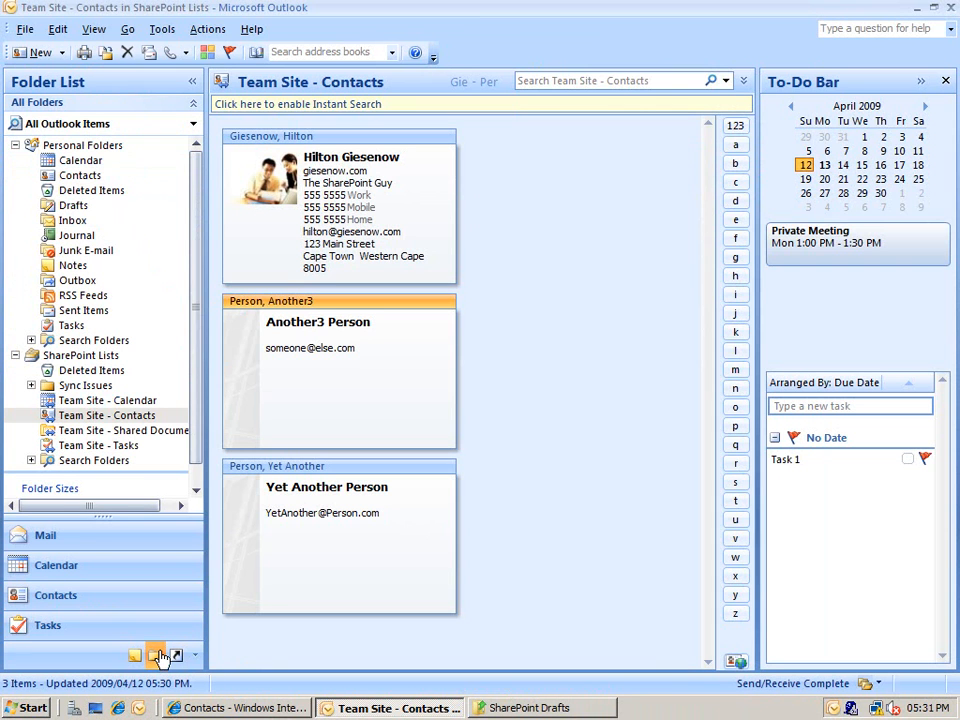
pyautogui.click(195, 488)
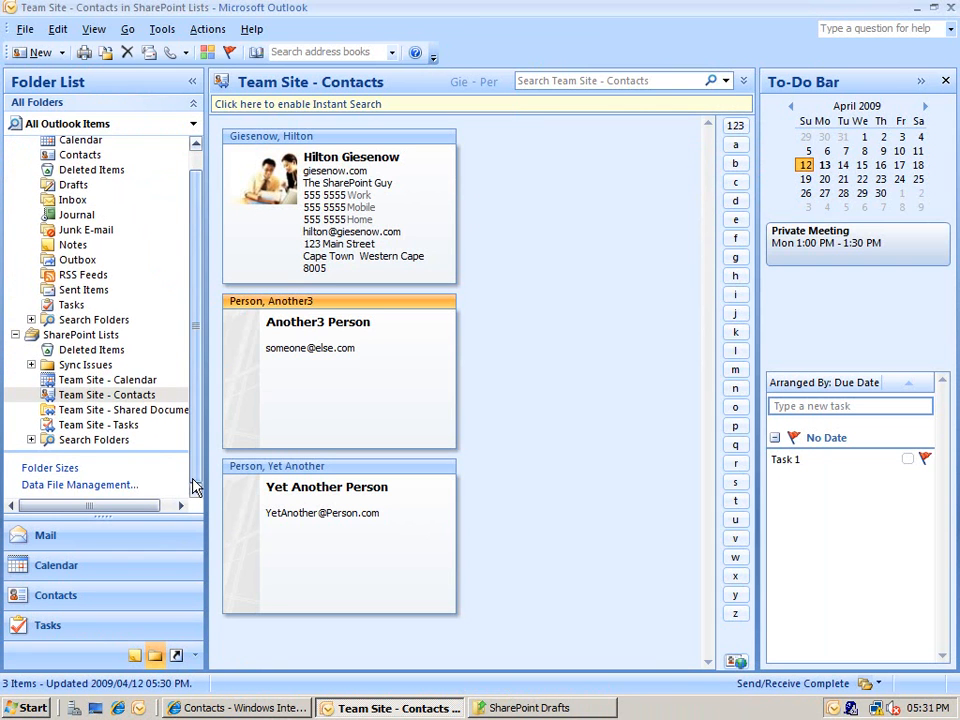
pyautogui.click(31, 365)
pyautogui.click(93, 379)
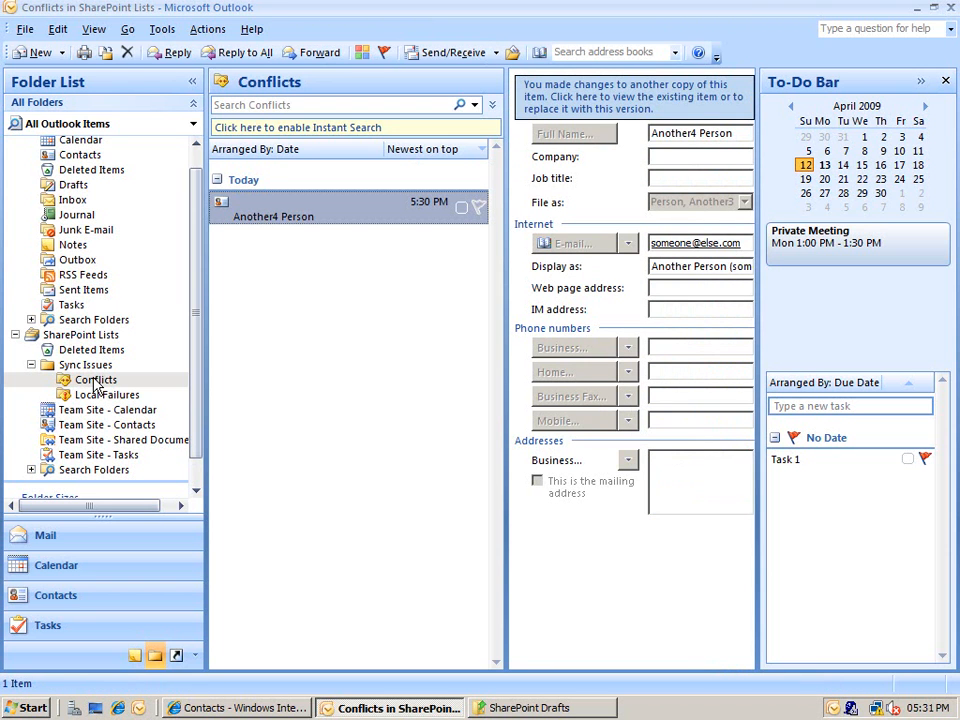
pyautogui.click(668, 116)
pyautogui.click(701, 127)
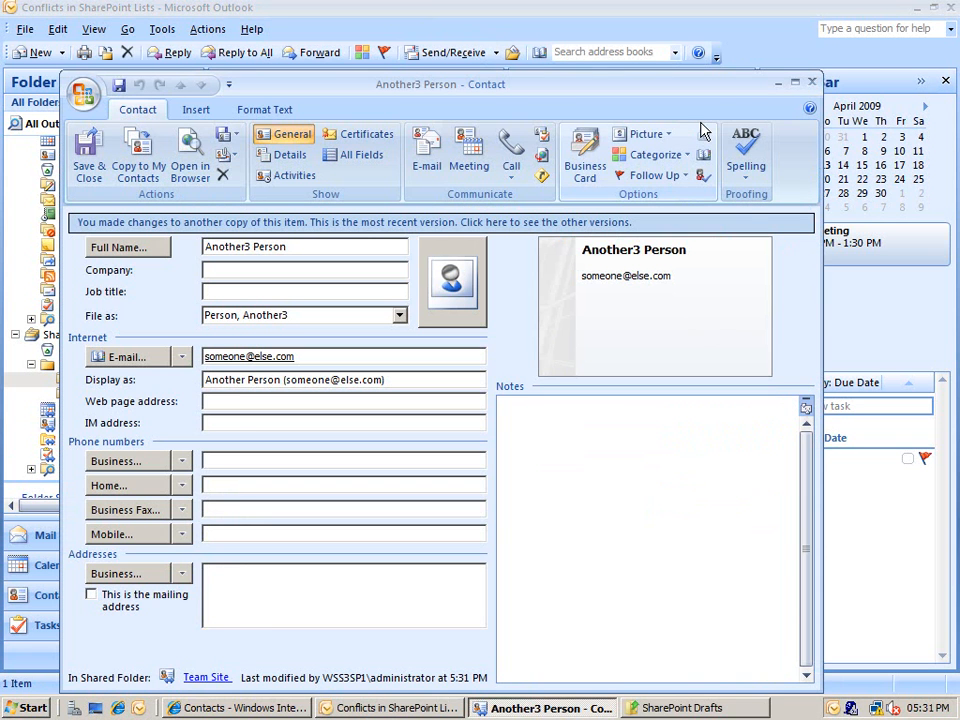
# - Close the existing version of the conflicting contact and replace the existing item with the version in the Conflicts folder
pyautogui.click(811, 81)
pyautogui.click(660, 107)
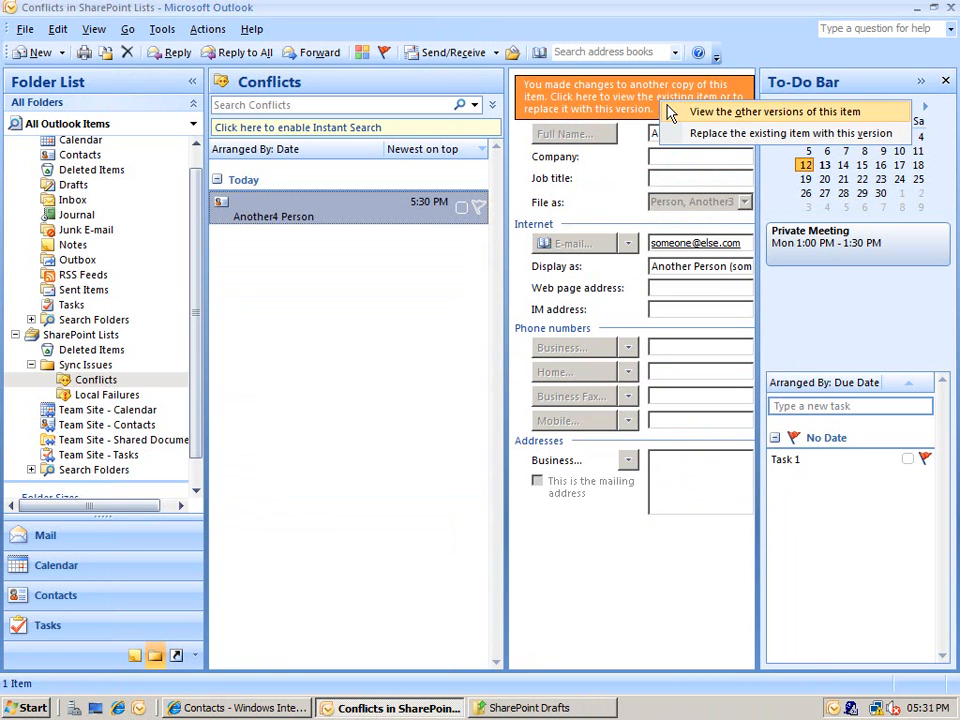
pyautogui.click(713, 134)
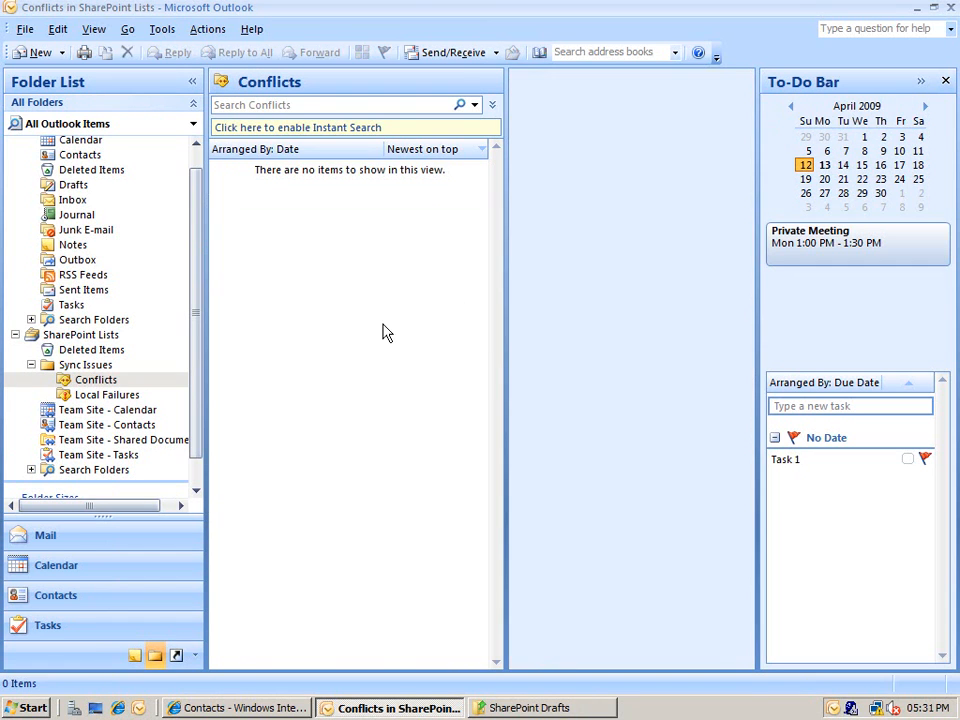
# - Open the previously conflicting contact from the team site contacts in Outlook and check its full name details
pyautogui.click(57, 606)
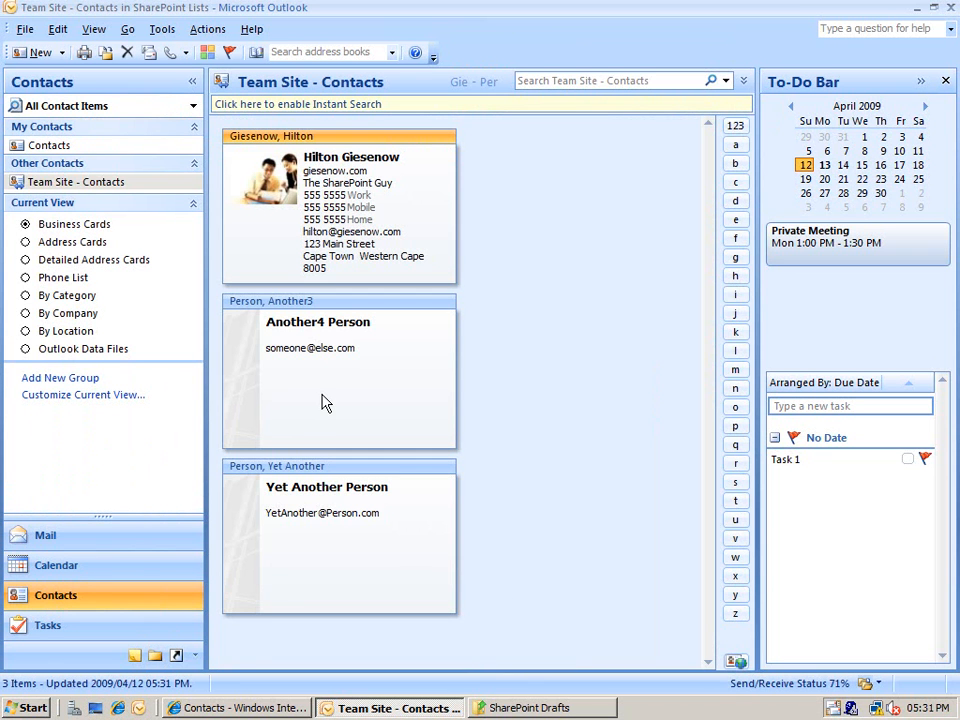
pyautogui.doubleClick(322, 402)
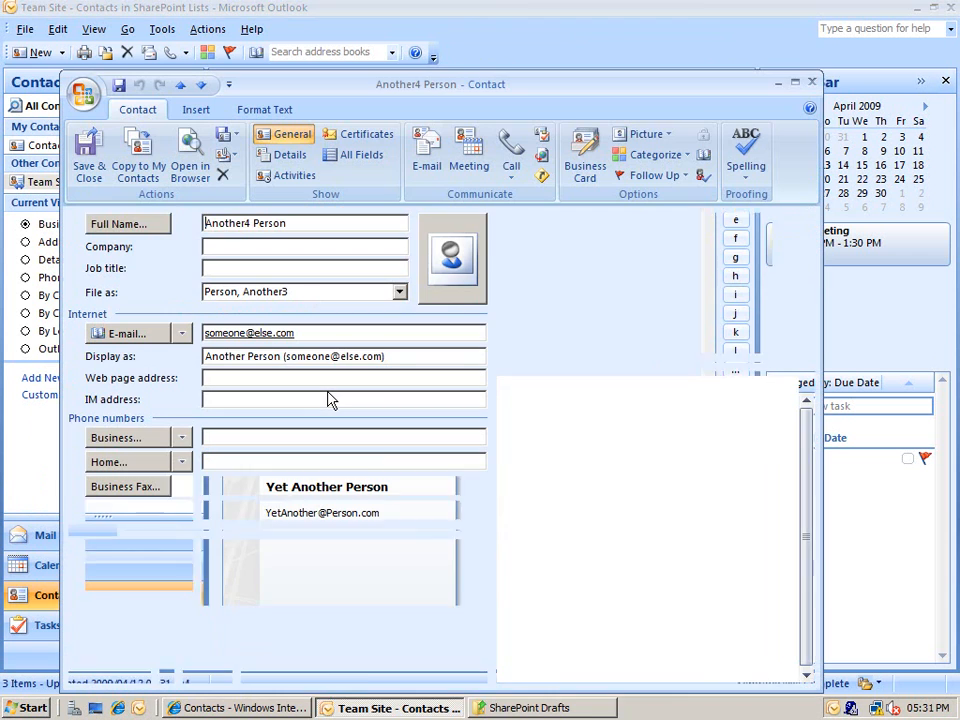
pyautogui.click(152, 228)
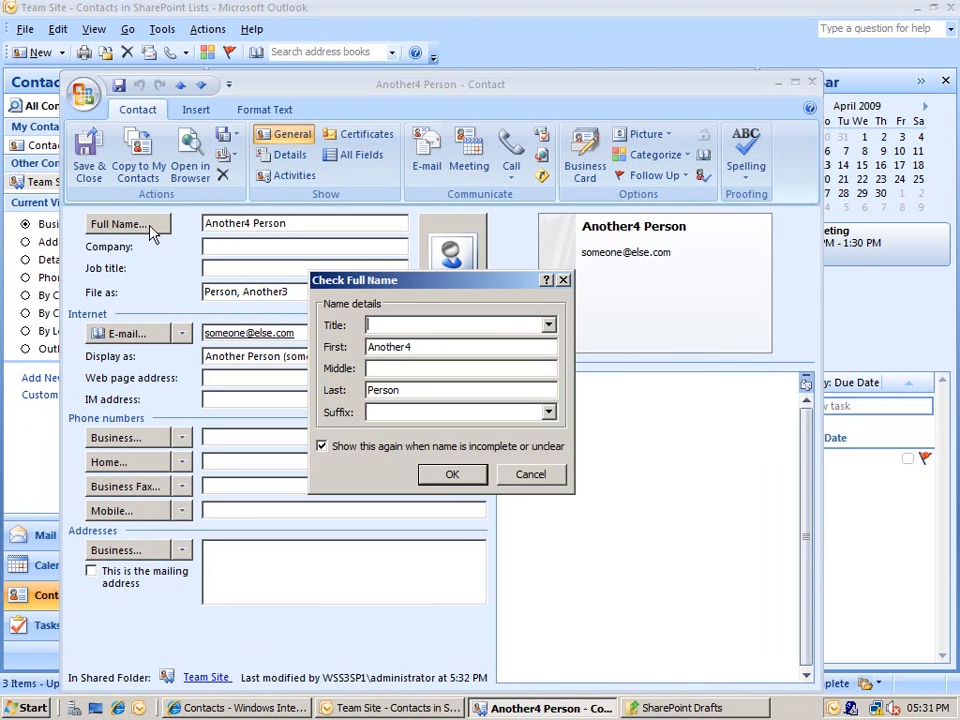
pyautogui.click(451, 474)
# - Refresh the team site's Contacts list in the browser to check the contact's first name, and close the open Outlook contact
pyautogui.click(222, 708)
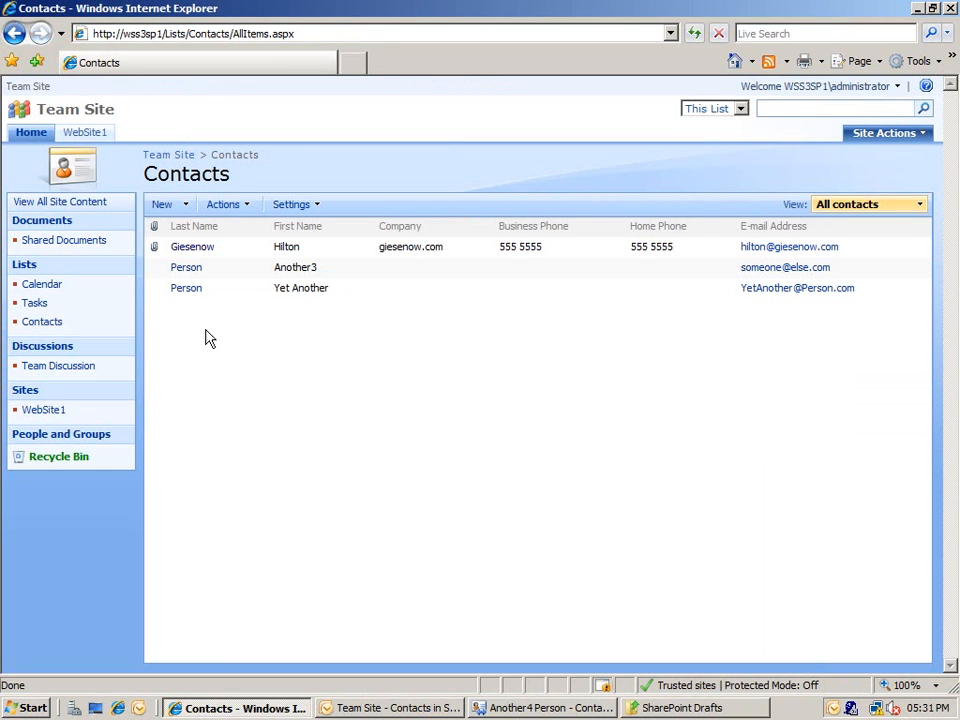
pyautogui.click(695, 34)
pyautogui.click(535, 710)
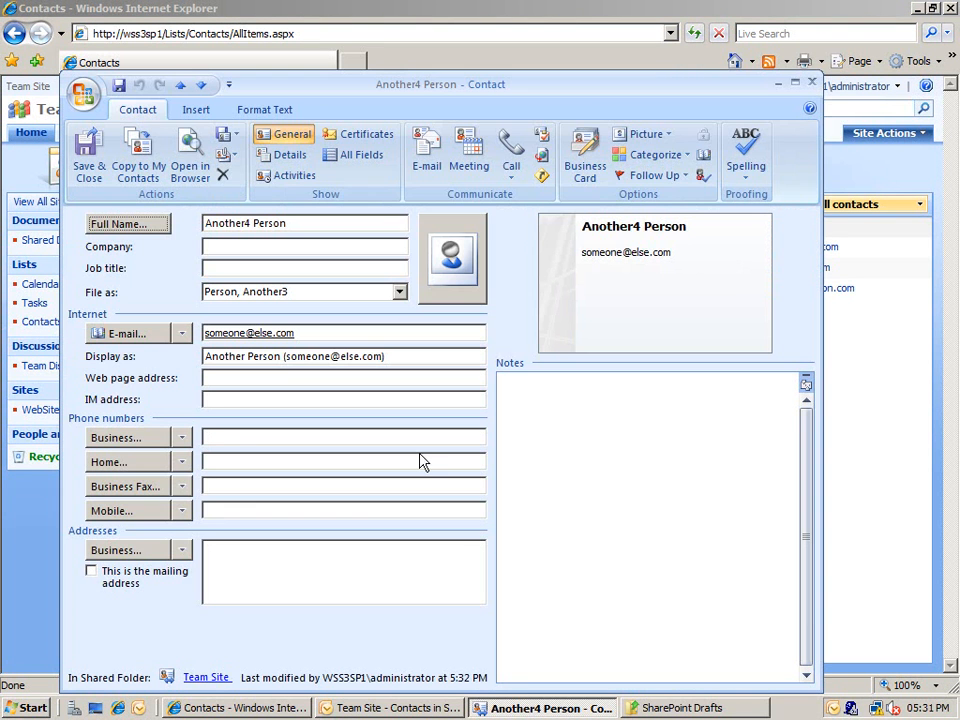
pyautogui.click(811, 83)
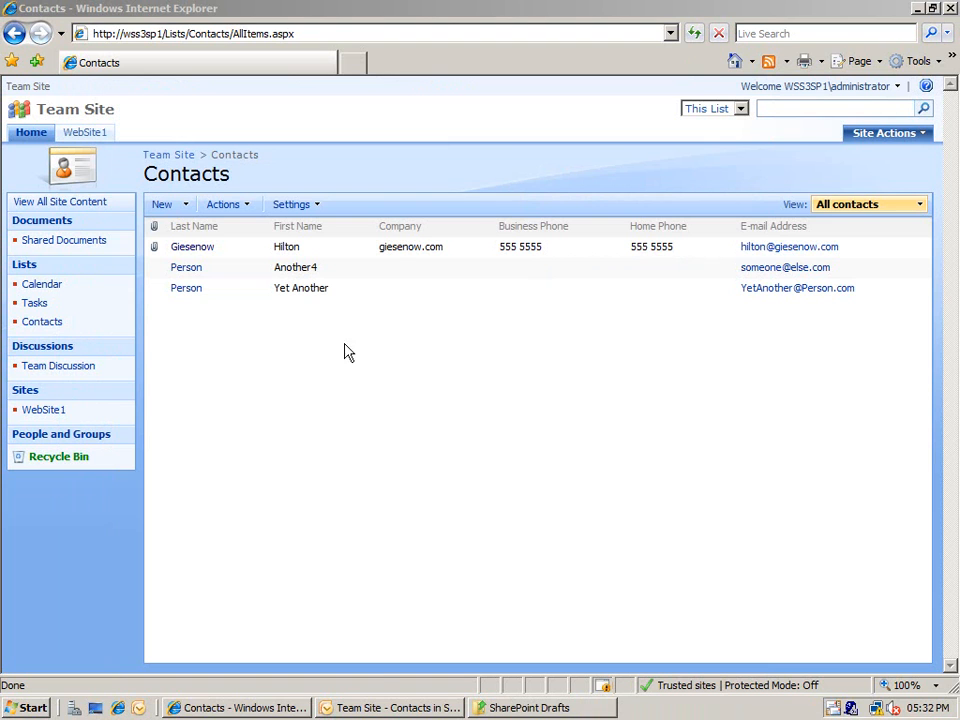
# - Switch to Outlook and delete the "Team Site - Contacts" folder from the SharePoint Lists
pyautogui.click(398, 710)
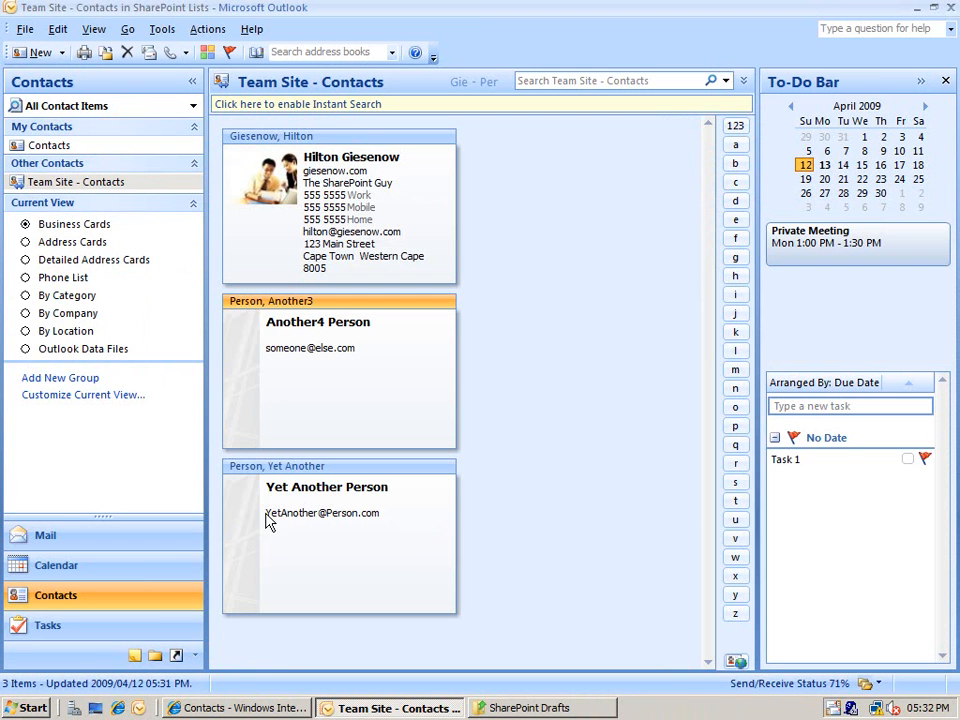
pyautogui.click(155, 655)
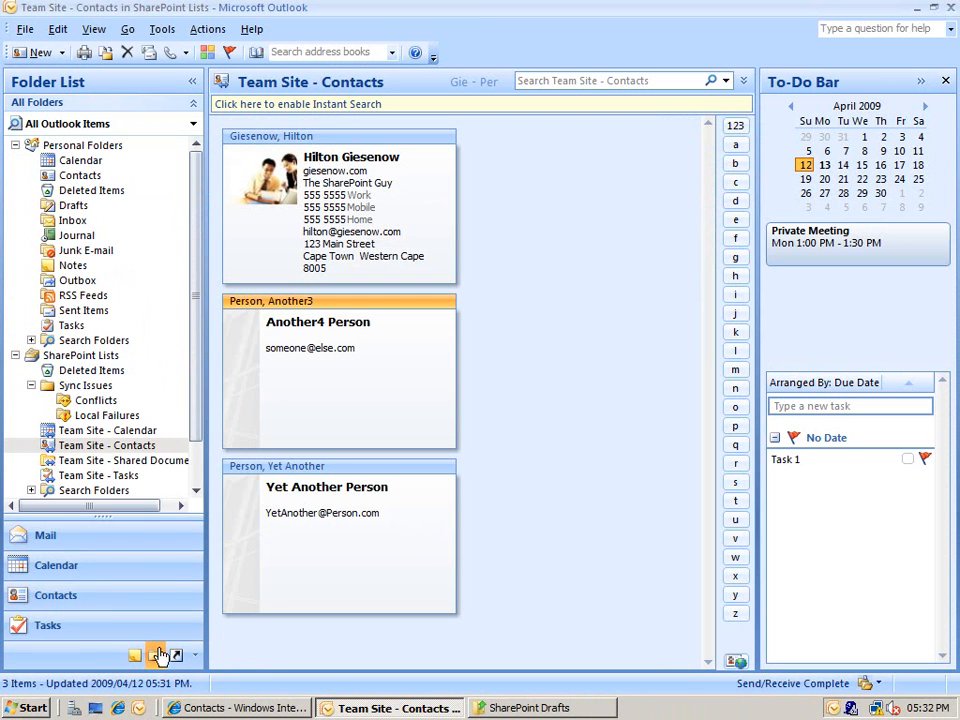
pyautogui.rightClick(141, 451)
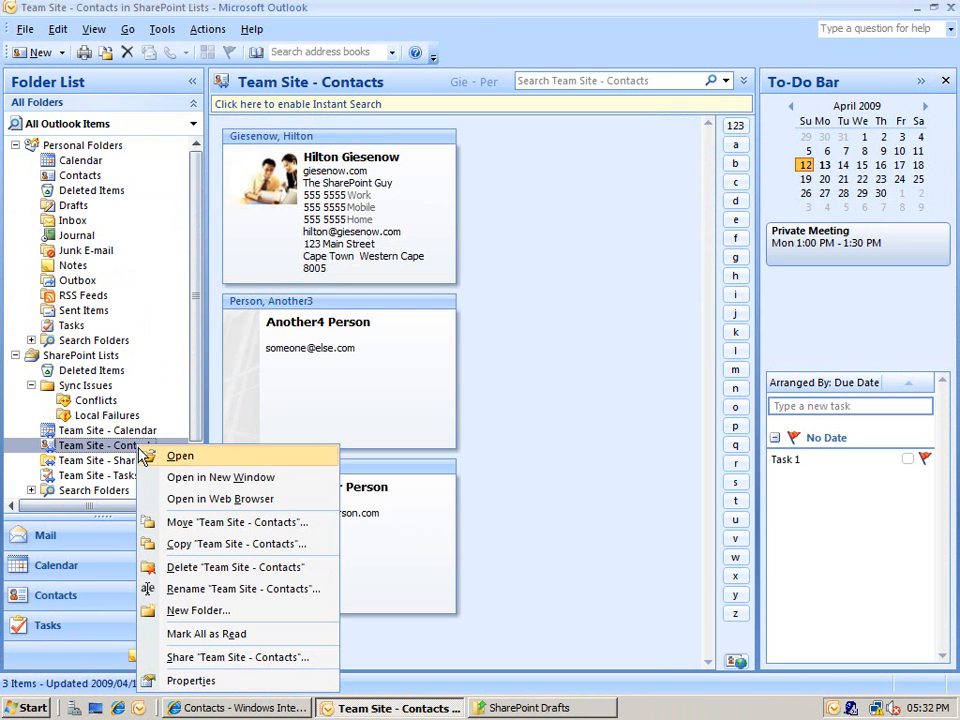
pyautogui.click(216, 568)
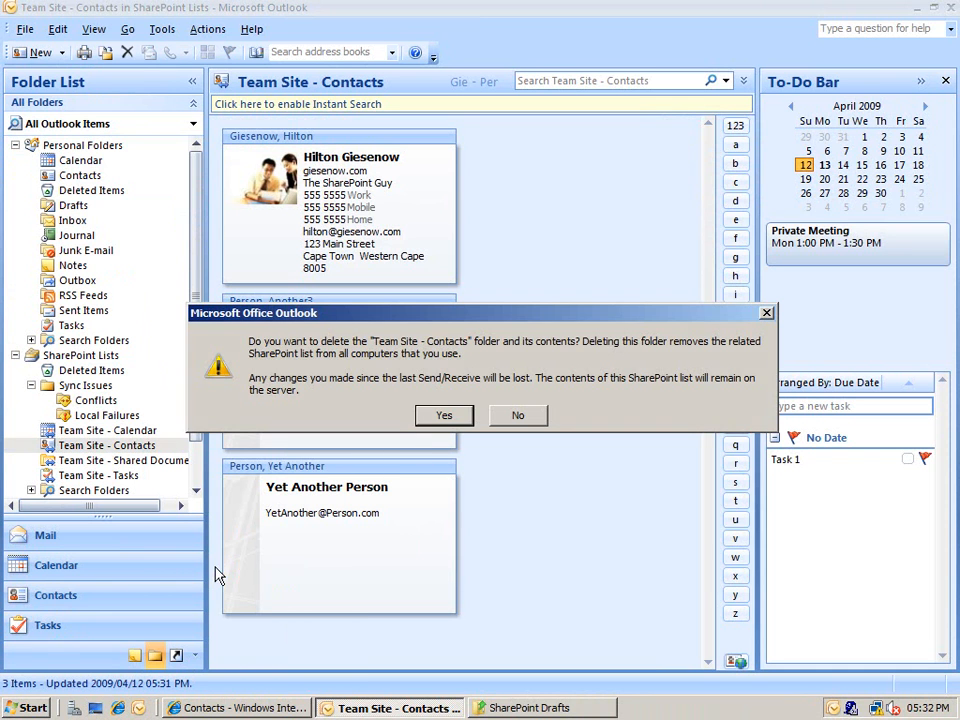
pyautogui.click(458, 417)
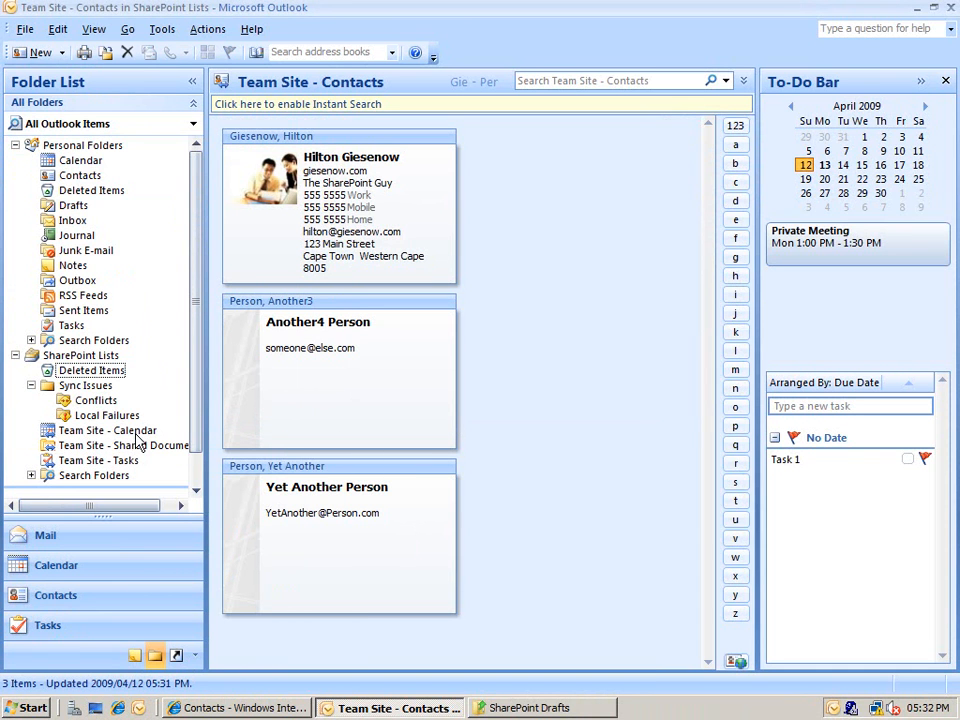
# - Delete the "Team Site - Calendar" folder from the SharePoint Lists, confirming the removal
pyautogui.rightClick(137, 435)
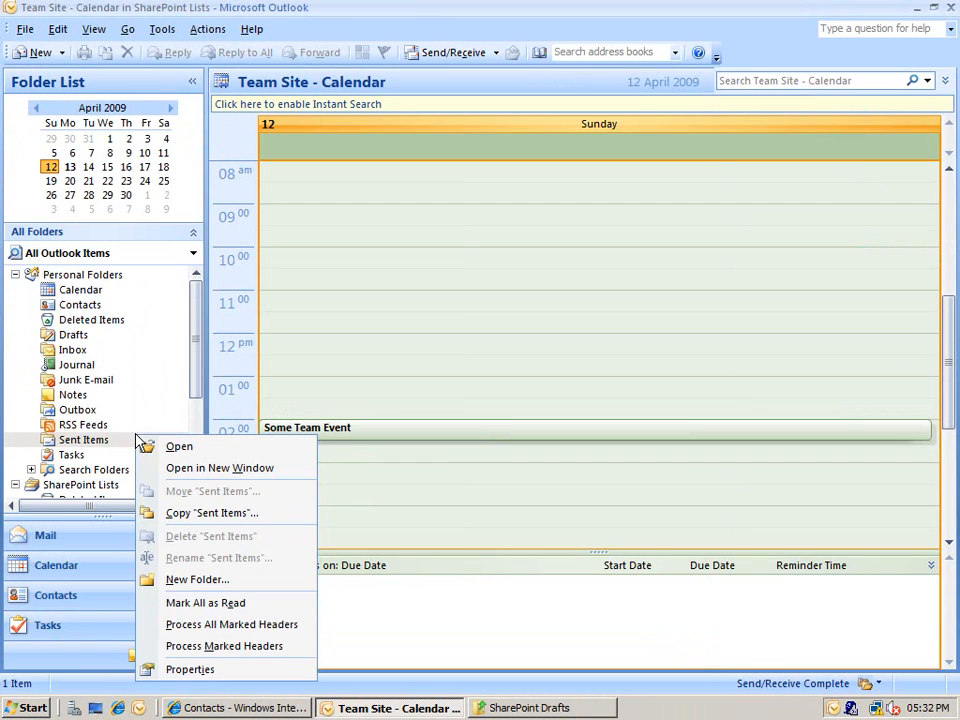
pyautogui.moveTo(194, 356); pyautogui.dragTo(199, 443)
pyautogui.rightClick(150, 400)
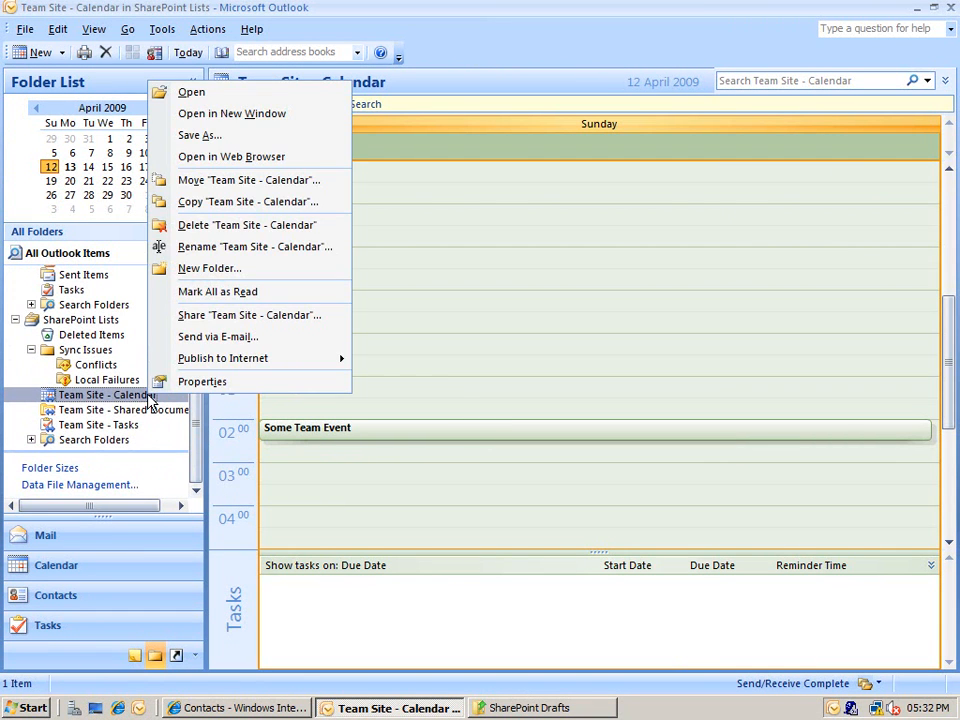
pyautogui.click(250, 227)
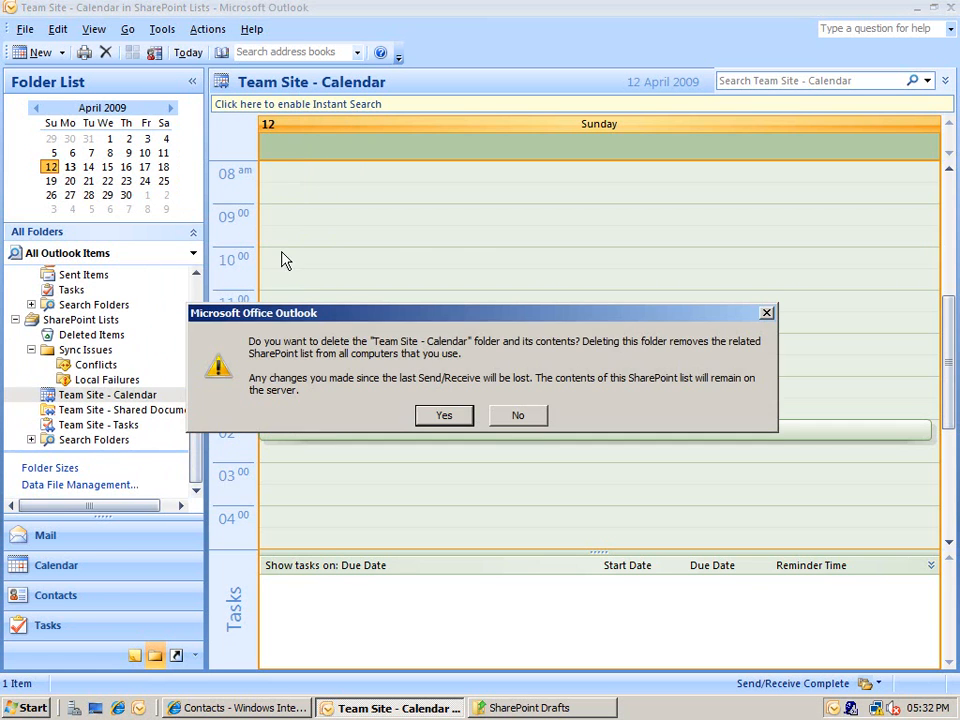
pyautogui.click(446, 413)
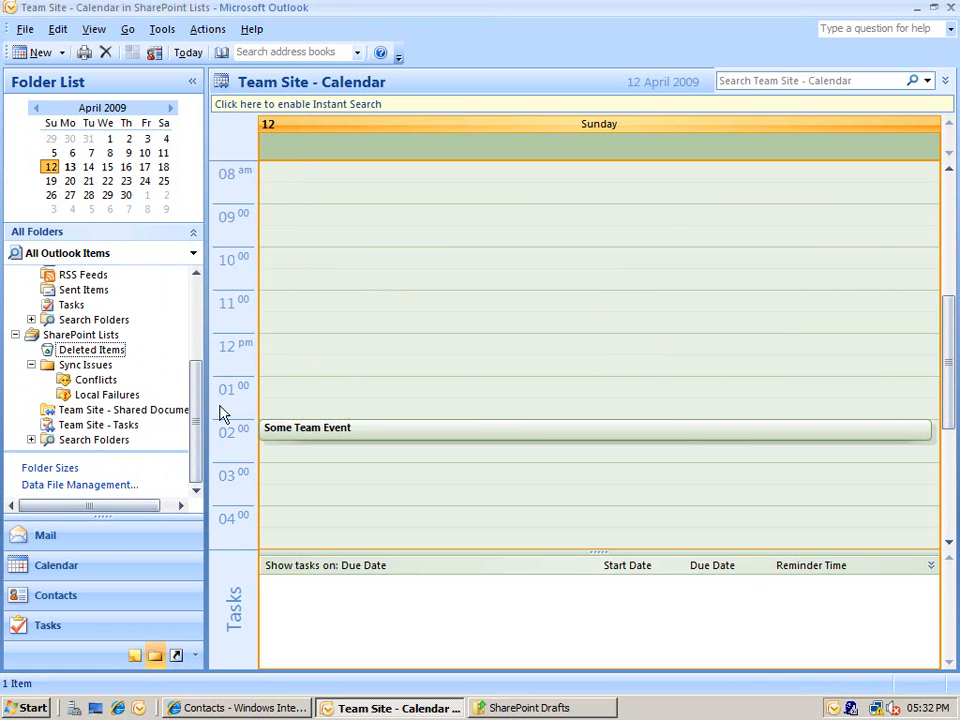
# - Delete the "Team Site - Shared Documents" folder from the SharePoint Lists
pyautogui.click(136, 397)
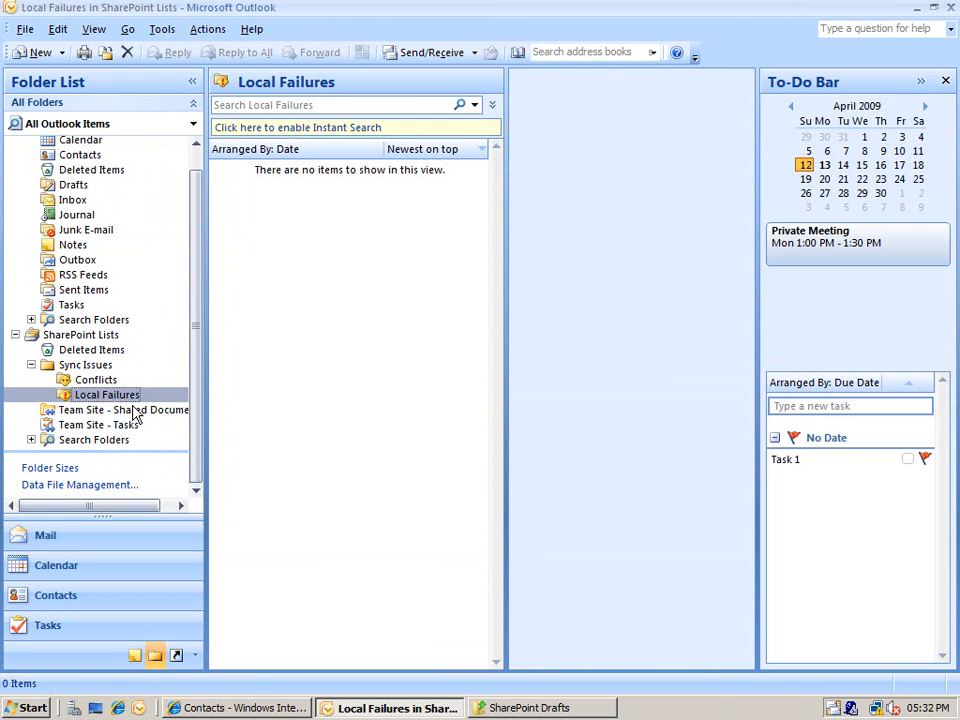
pyautogui.click(132, 409)
pyautogui.rightClick(132, 409)
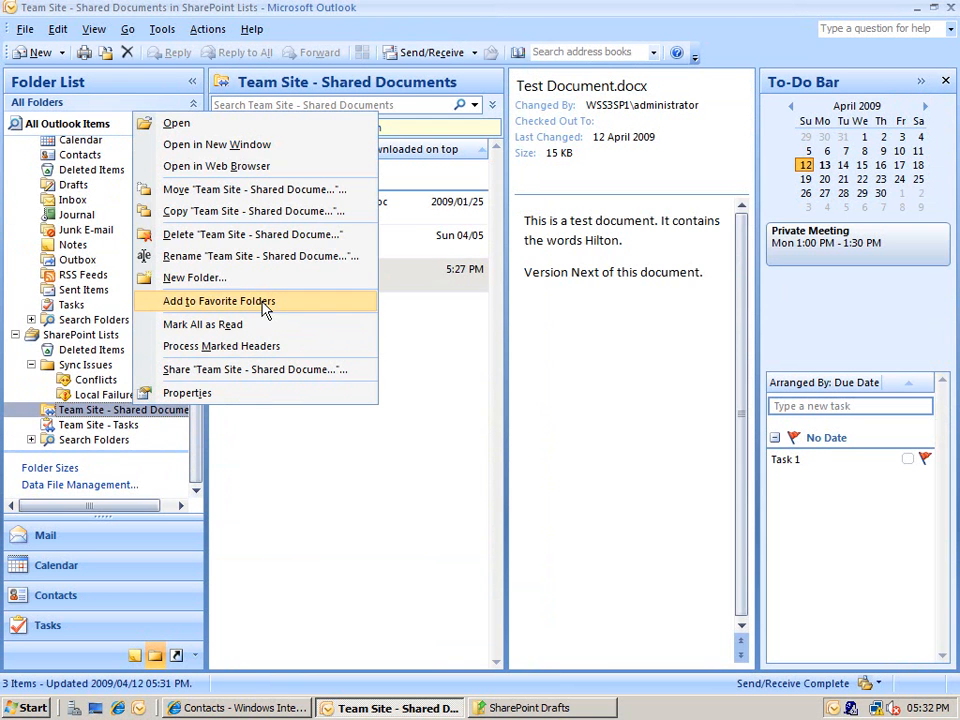
pyautogui.click(266, 240)
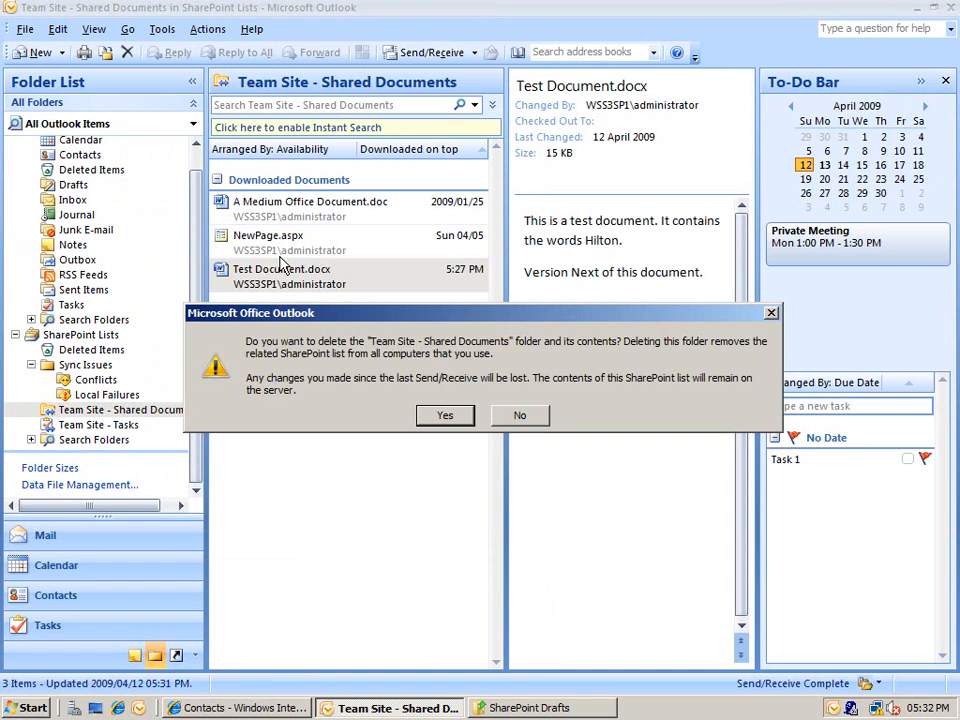
pyautogui.click(447, 416)
# - Delete the "Team Site - Tasks" folder from the SharePoint Lists
pyautogui.rightClick(100, 431)
pyautogui.click(215, 551)
pyautogui.click(447, 416)
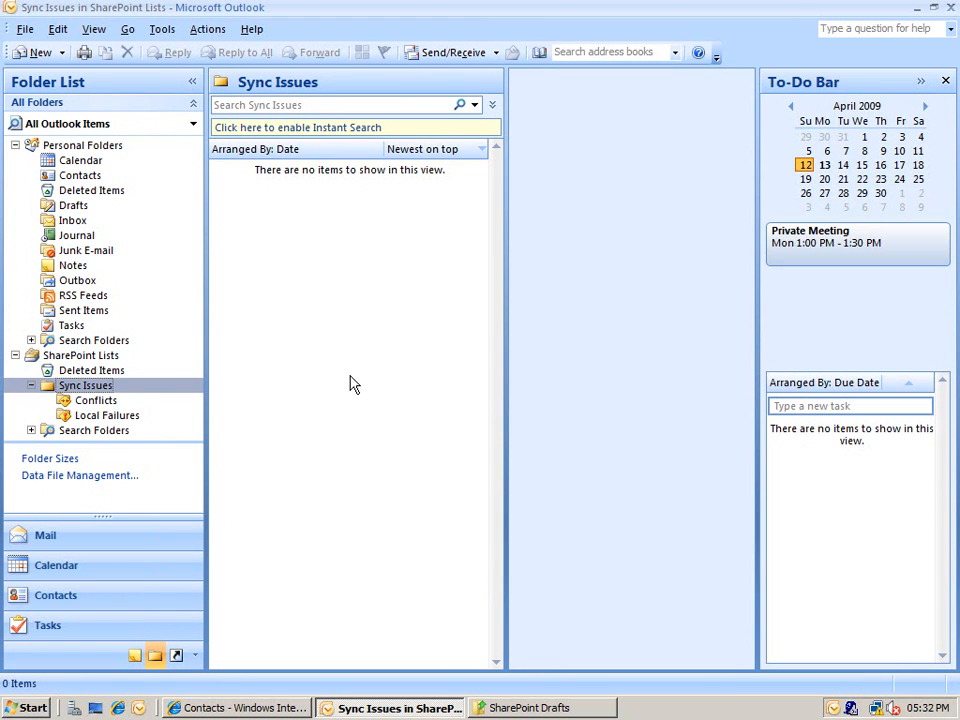
# - Open Data File Management and examine the Outlook data files and the connected SharePoint lists
pyautogui.click(25, 30)
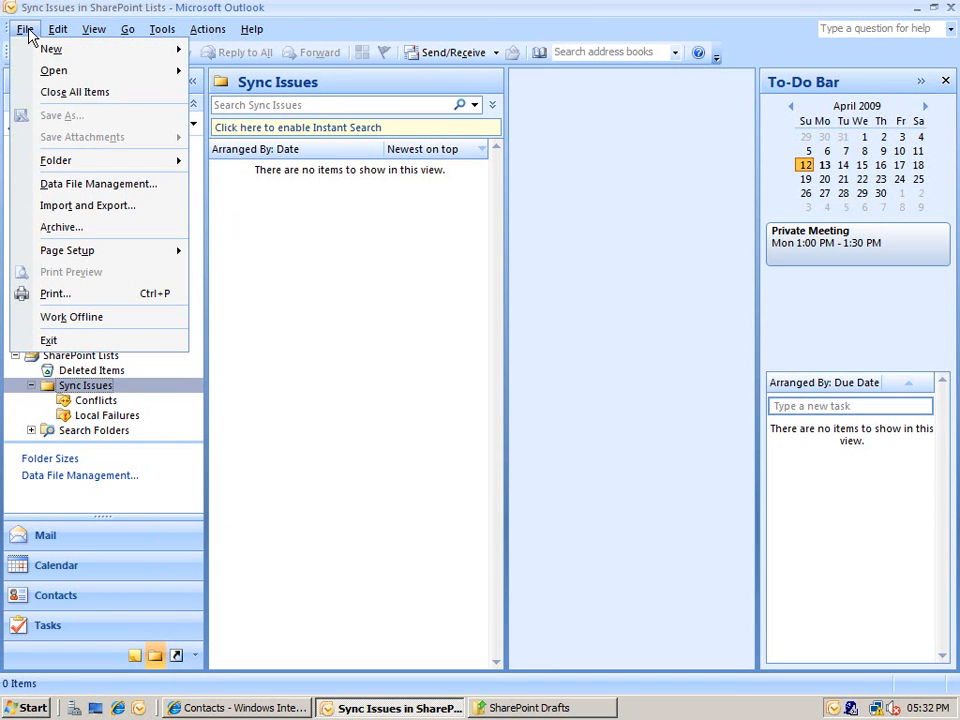
pyautogui.click(110, 184)
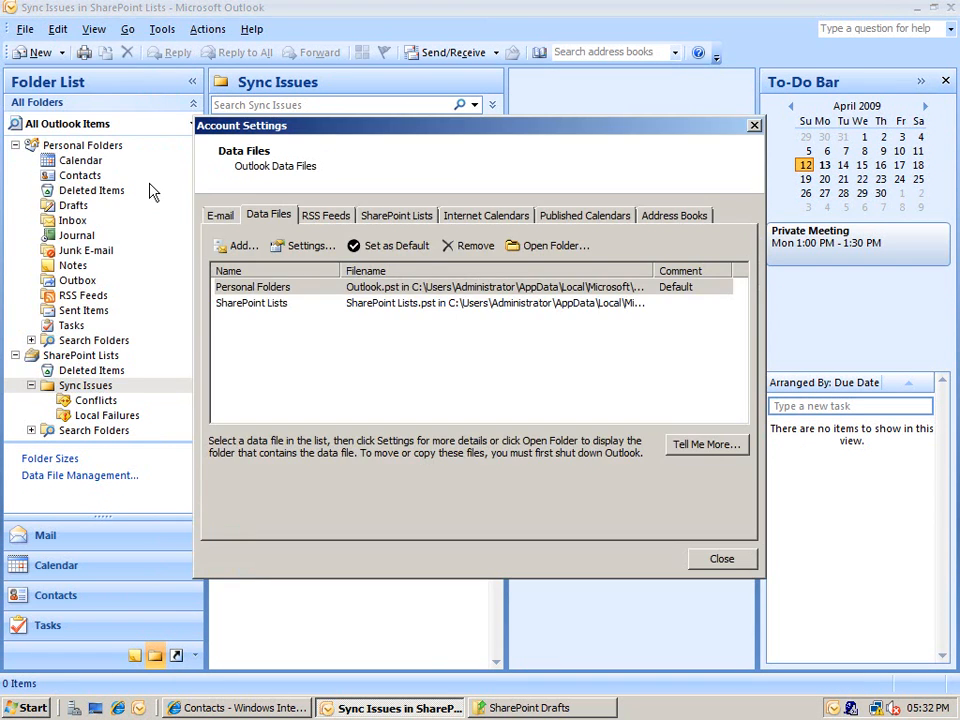
pyautogui.click(418, 304)
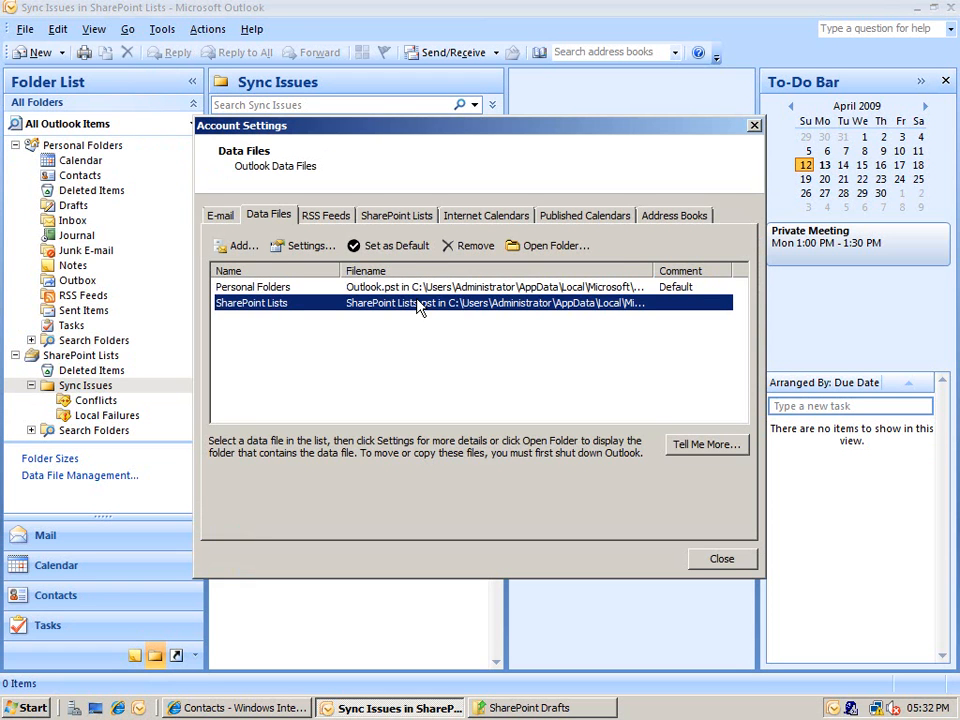
pyautogui.click(418, 222)
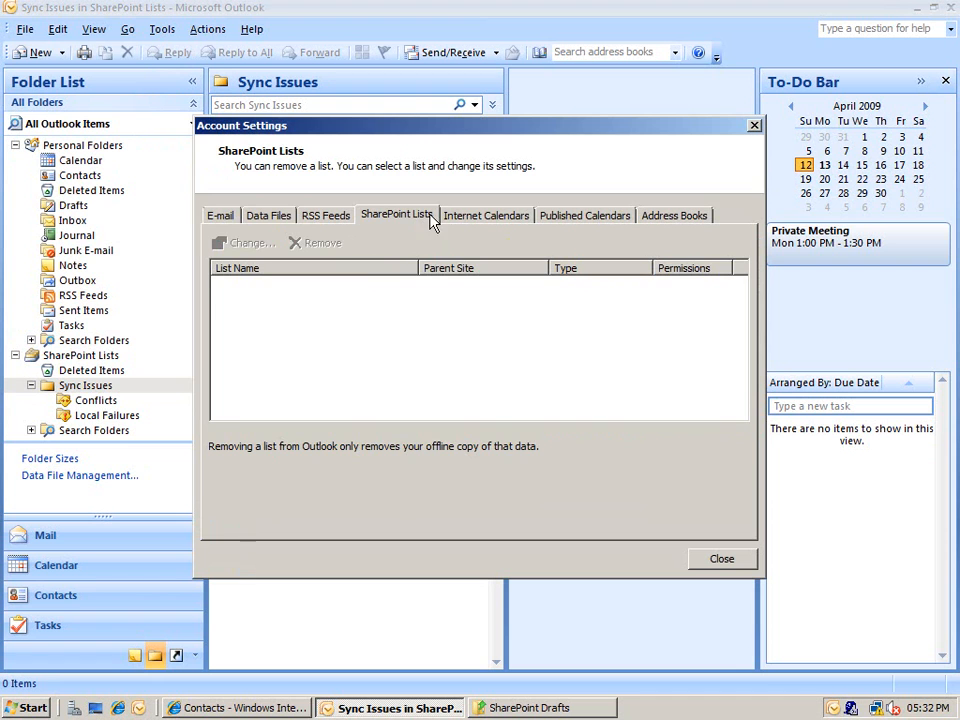
pyautogui.click(284, 215)
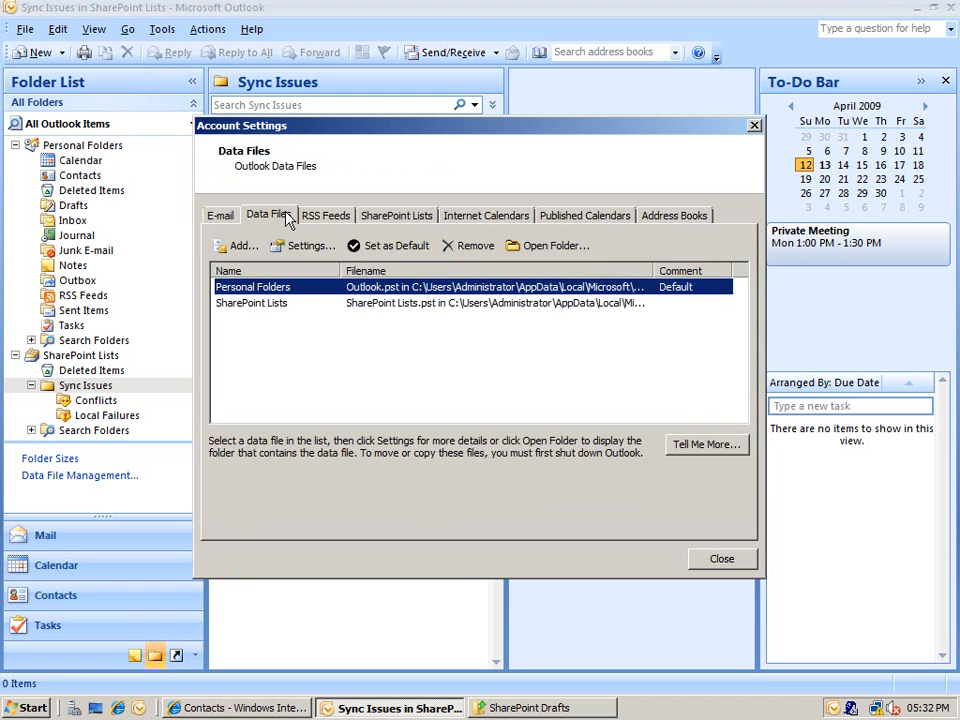
# - Copy the full file path from the properties of the SharePoint Lists data file and close the properties
pyautogui.doubleClick(369, 303)
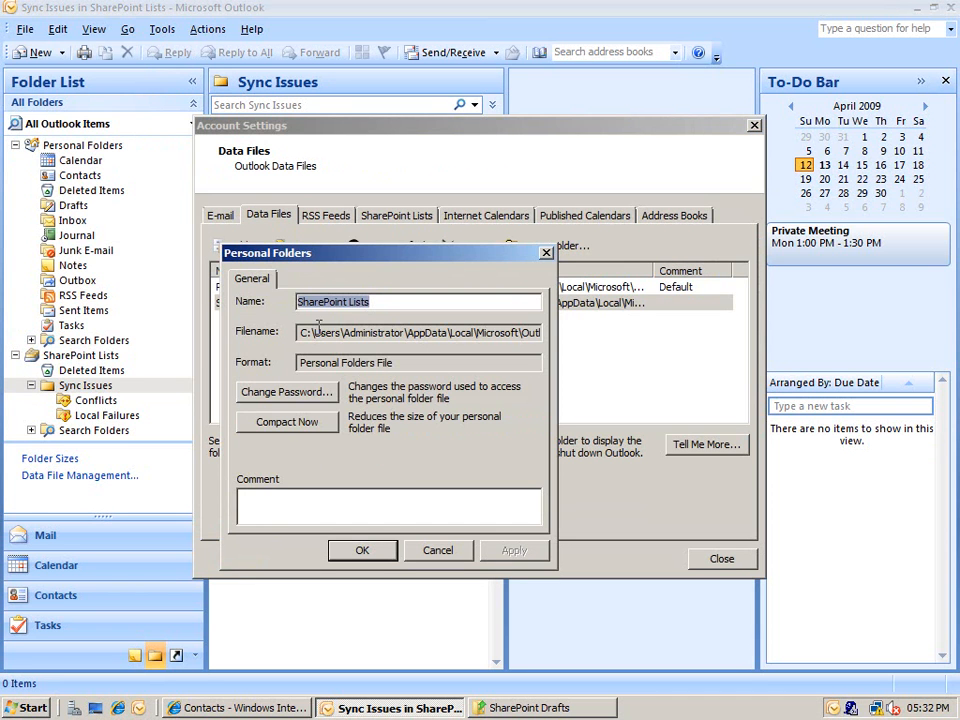
pyautogui.moveTo(303, 332); pyautogui.dragTo(516, 340)
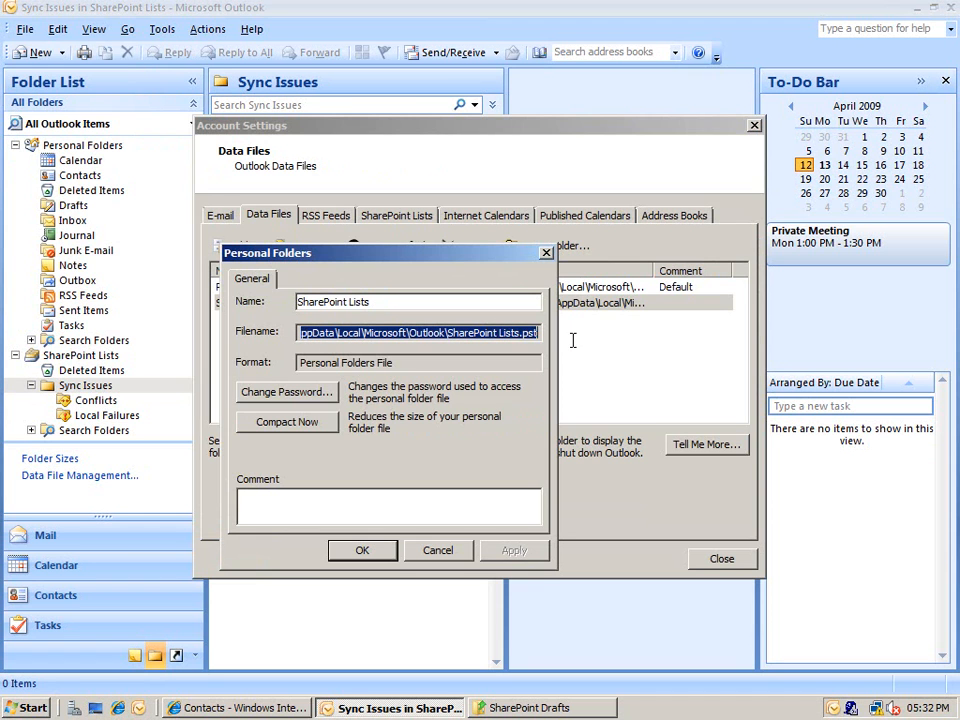
pyautogui.rightClick(462, 332)
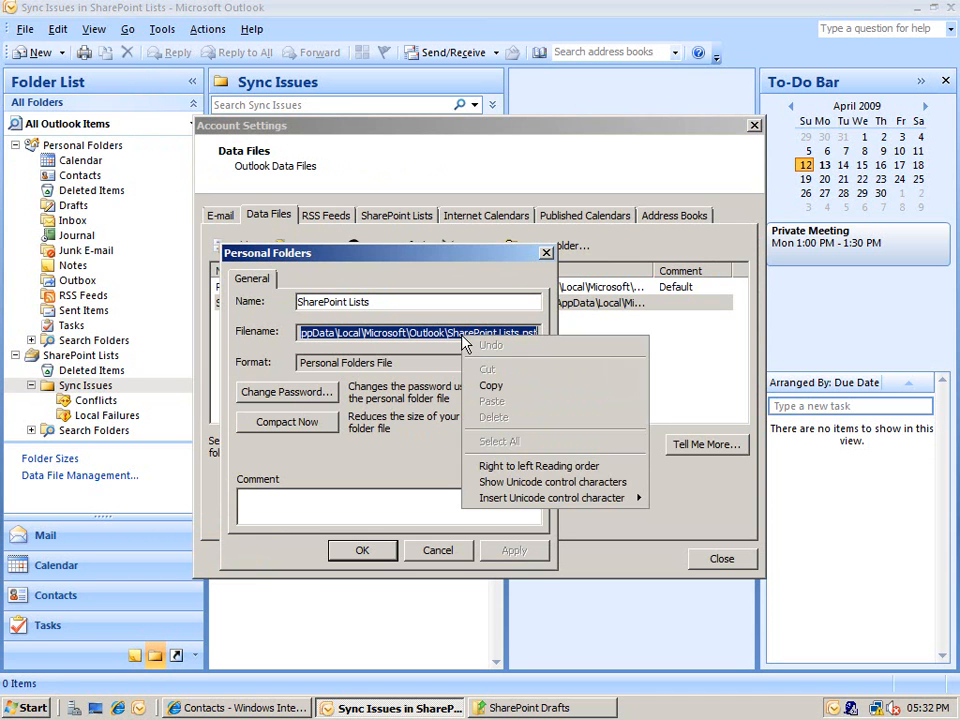
pyautogui.click(492, 386)
pyautogui.click(546, 254)
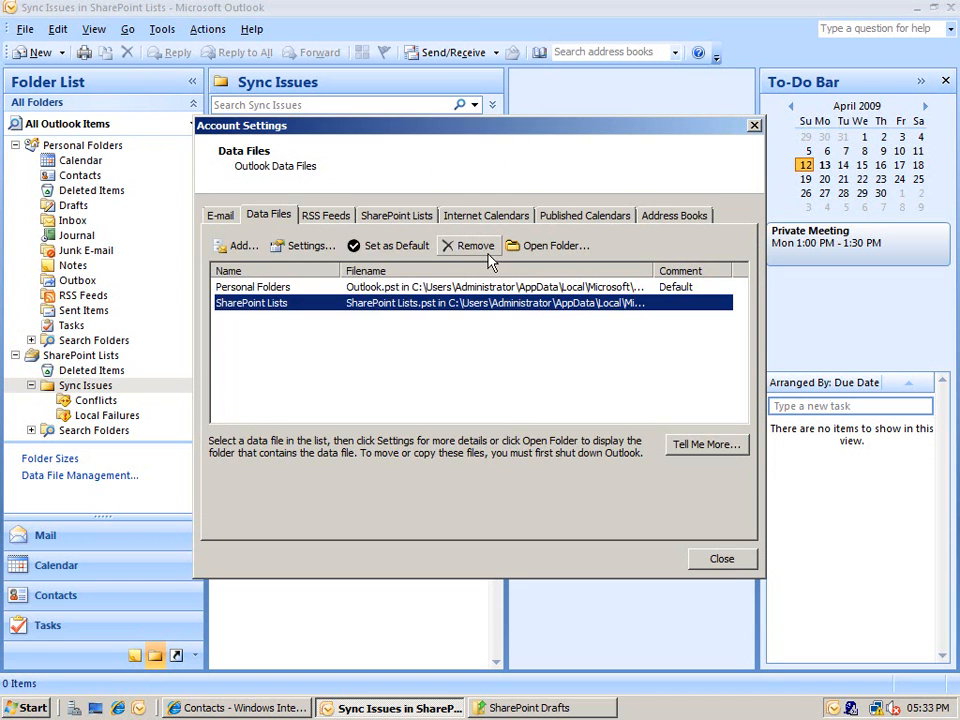
# - Remove the SharePoint Lists data file from the Outlook profile, then close the account settings and Outlook
pyautogui.click(478, 249)
pyautogui.click(532, 412)
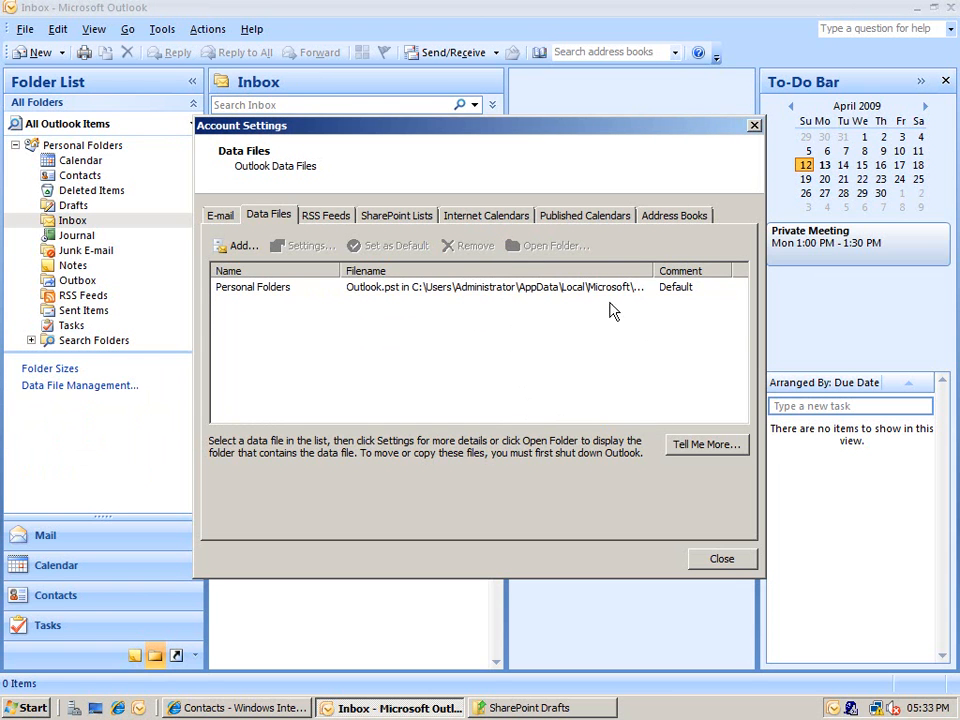
pyautogui.click(754, 125)
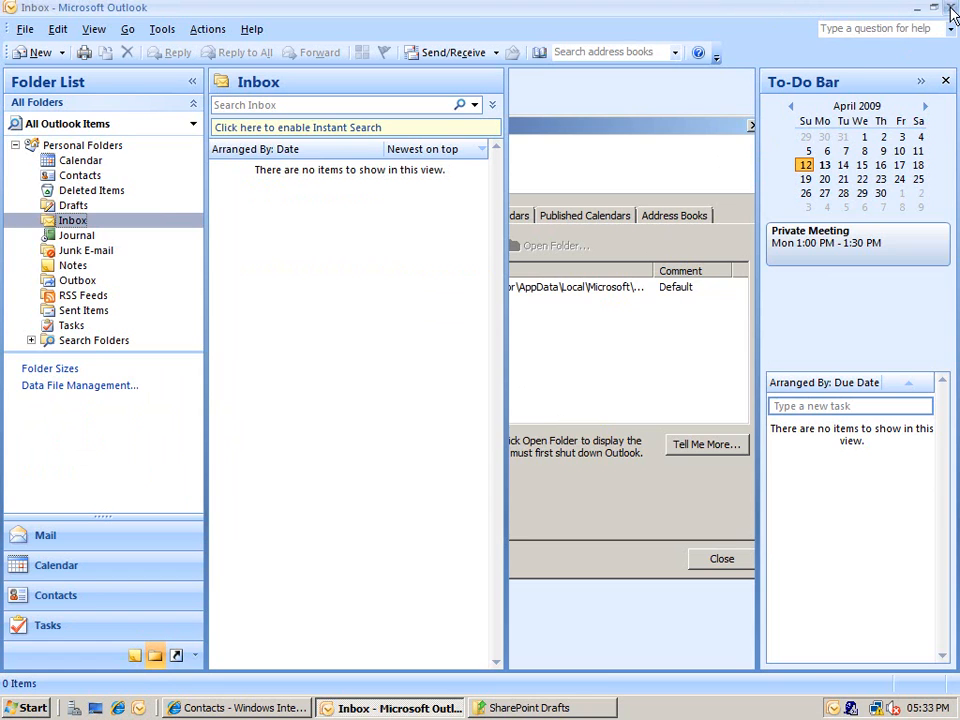
pyautogui.click(951, 9)
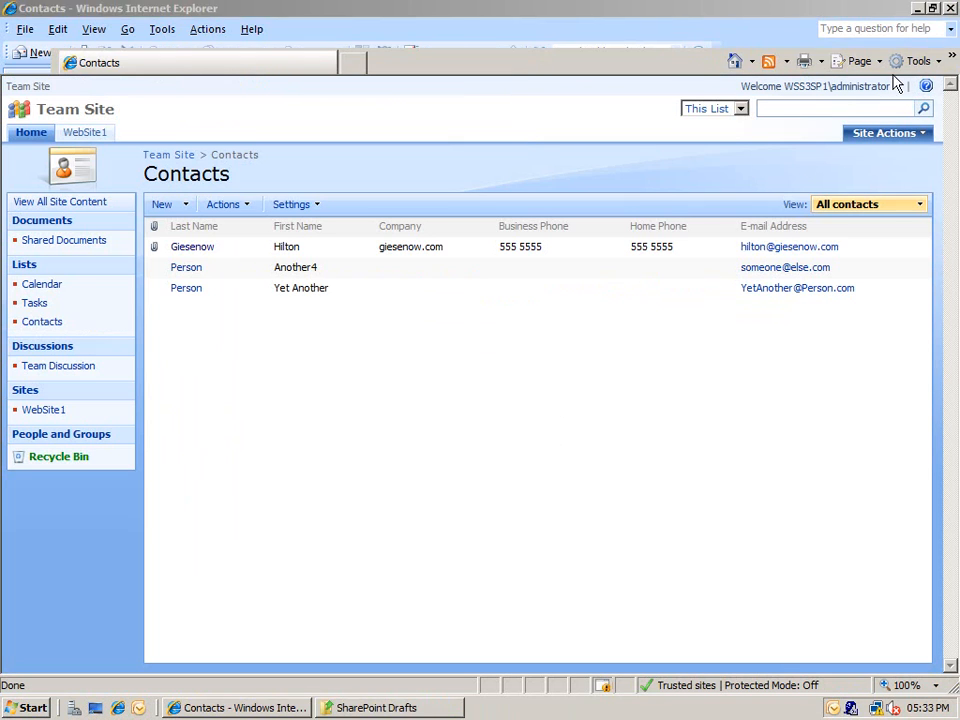
# - Switch to the SharePoint Drafts Explorer window and go to the copied path's folder, C:\Users\Administrator\AppData\Local\Microsoft\Outlook, omitting the file name
pyautogui.click(420, 707)
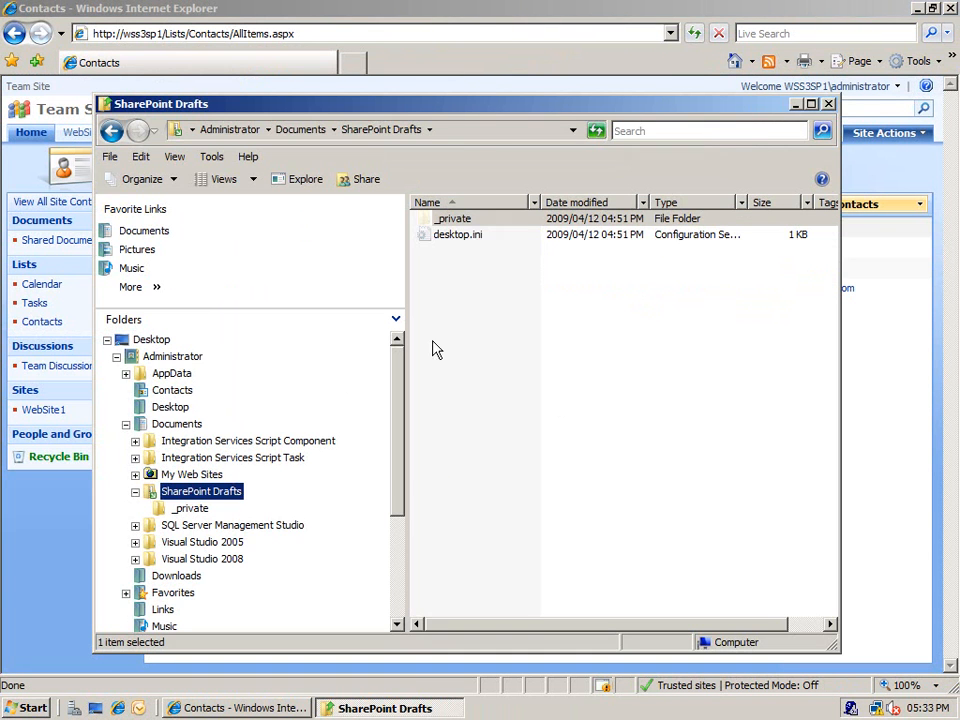
pyautogui.click(462, 133)
pyautogui.rightClick(462, 133)
pyautogui.click(500, 193)
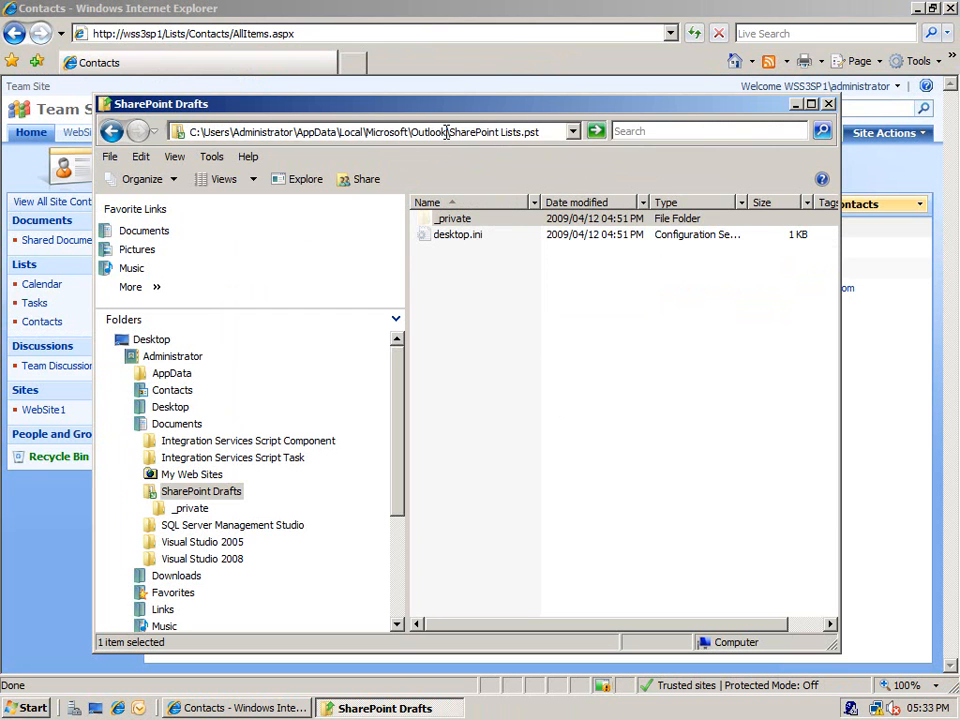
pyautogui.keyDown('shift'); pyautogui.click(449, 132); pyautogui.keyUp('shift')
pyautogui.press('Delete')
pyautogui.press('Return')
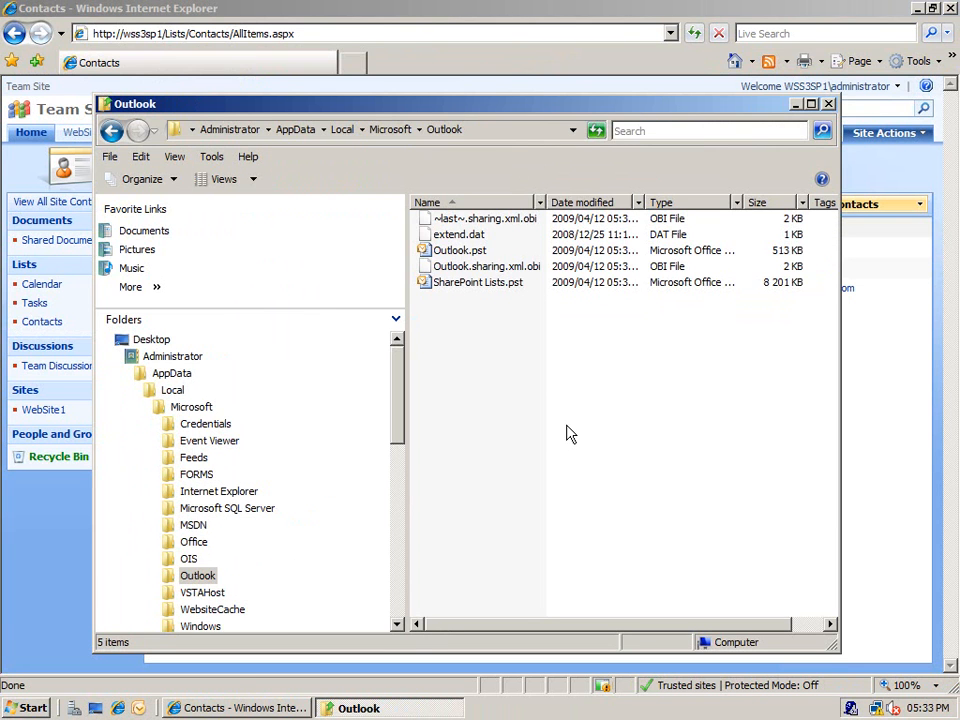
# - Delete the file SharePoint Lists.pst to the Recycle Bin
pyautogui.click(492, 283)
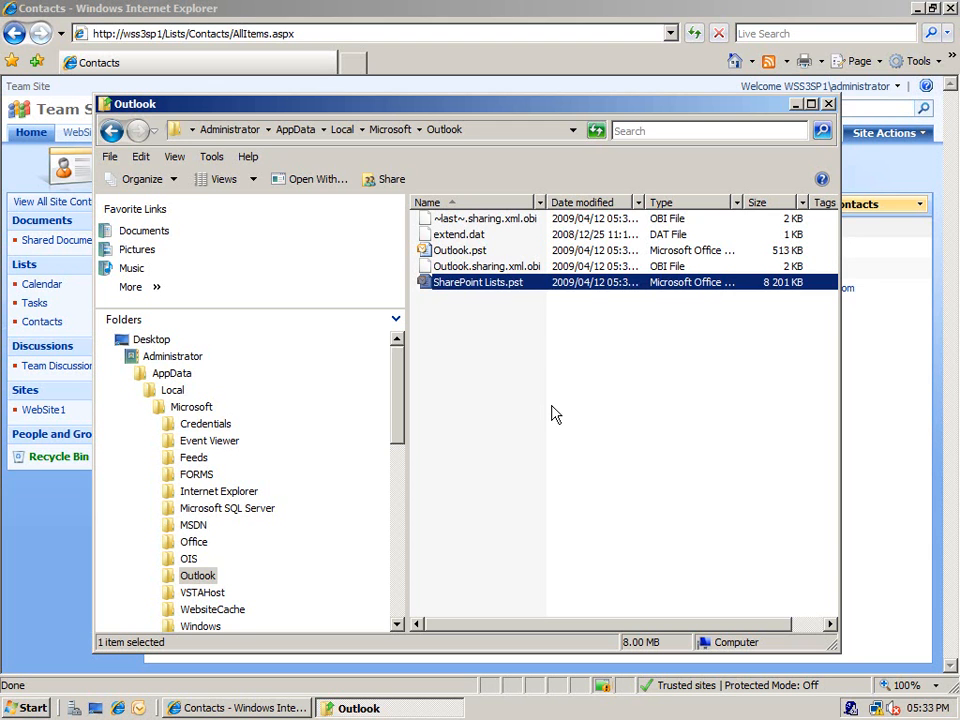
pyautogui.press('Delete')
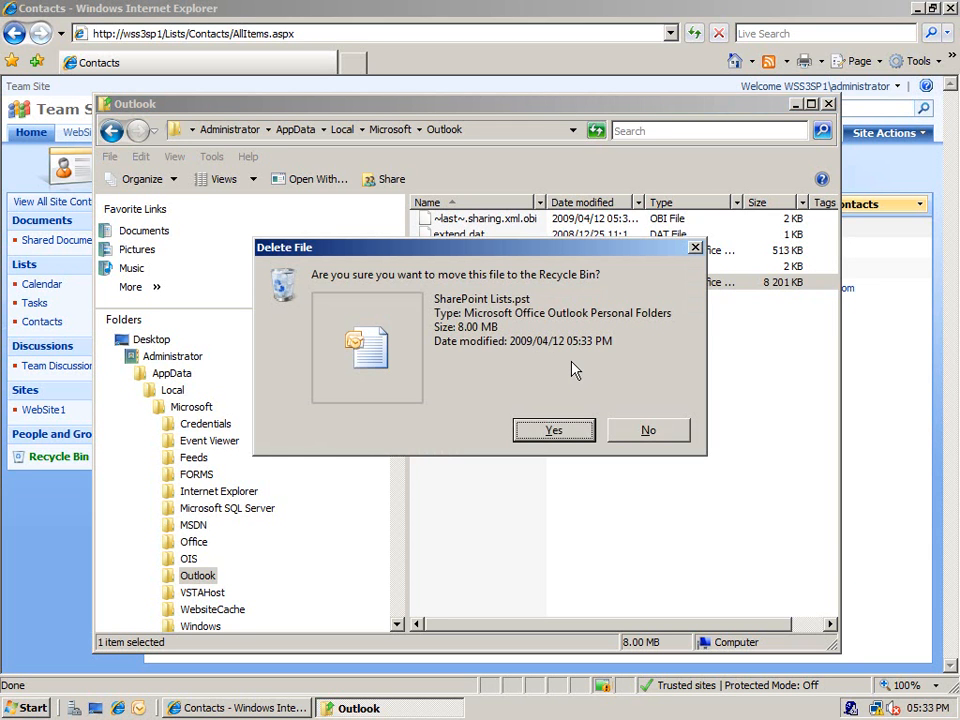
pyautogui.press('Return')
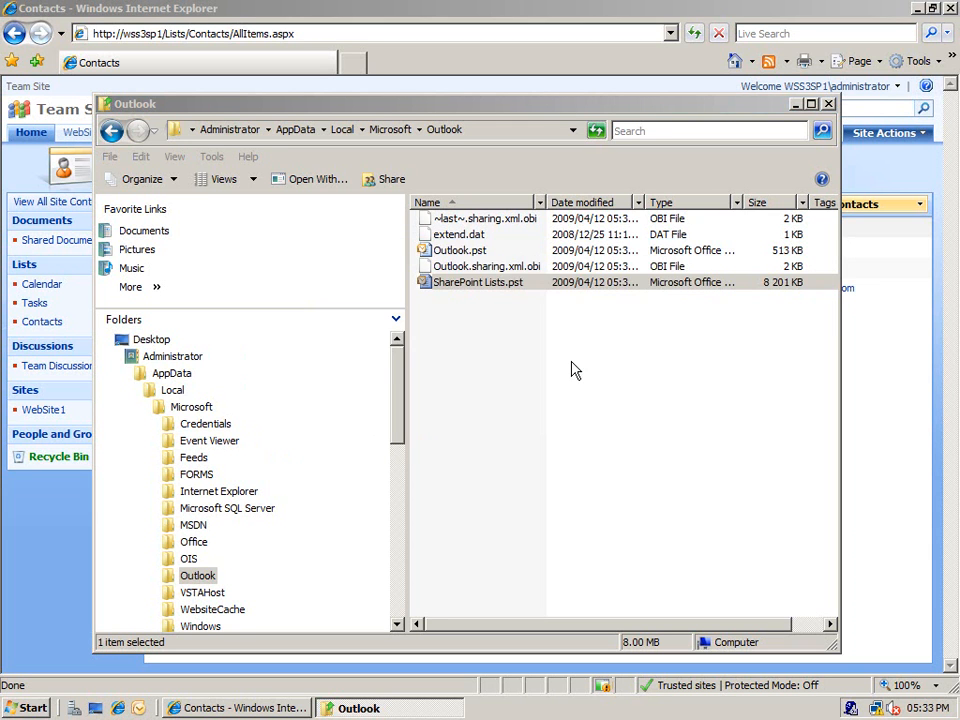